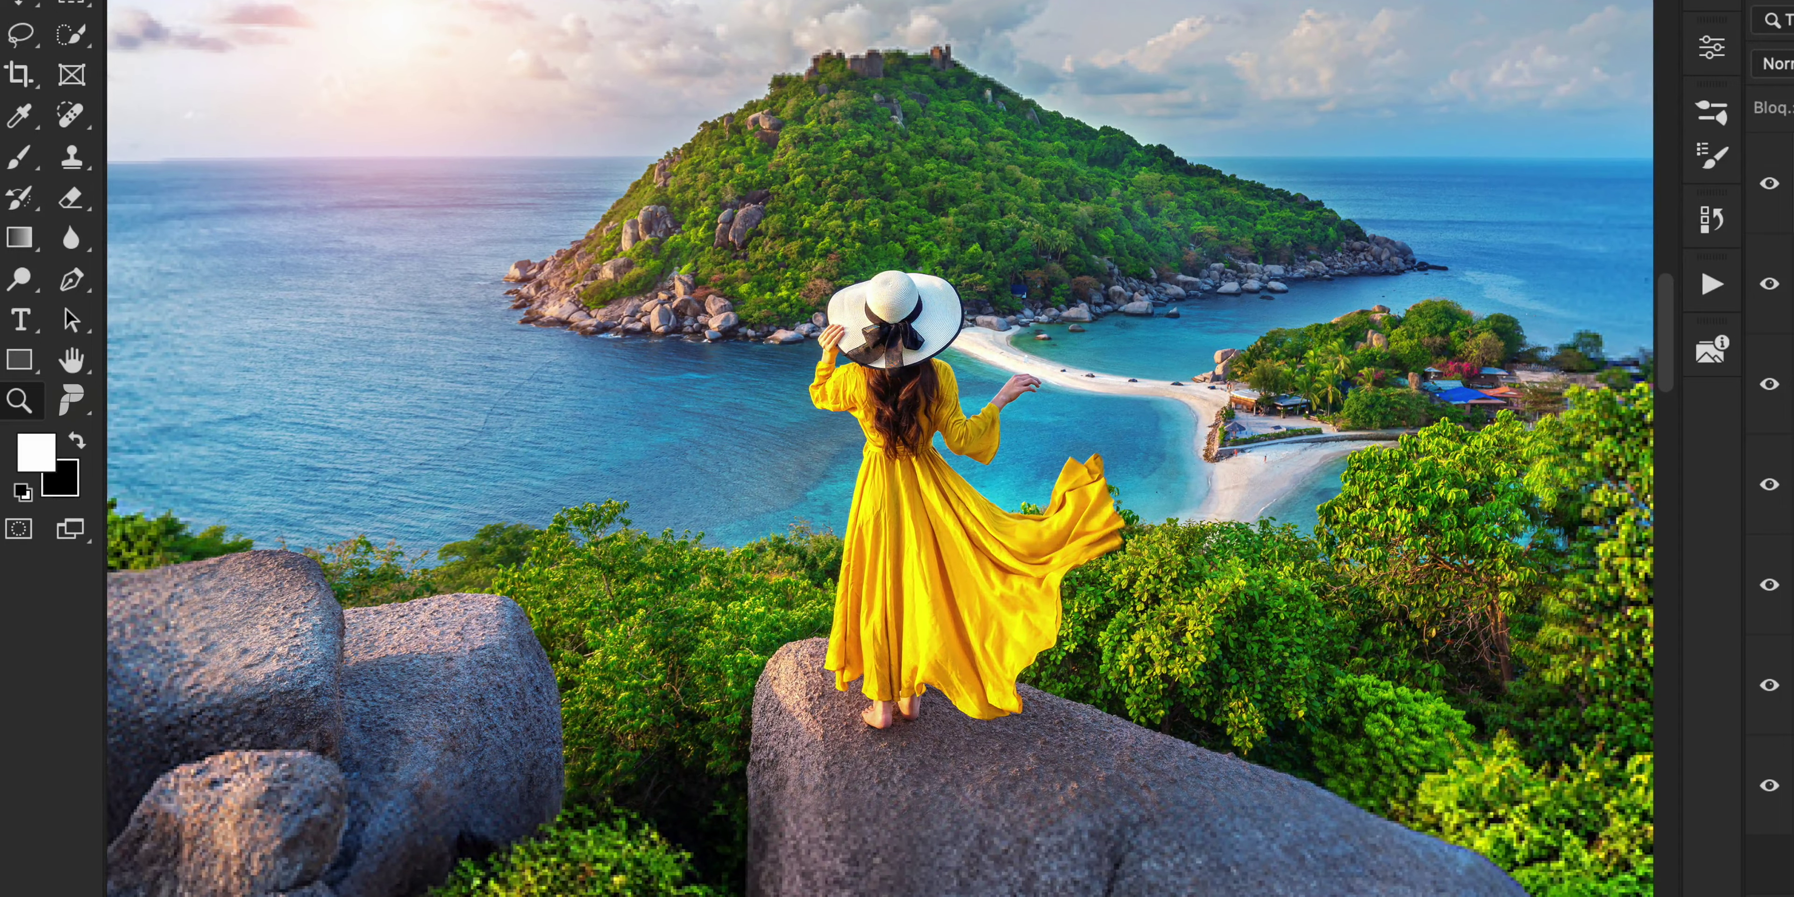
Step: Zoom out of the island example photo using the Zoom tool with Alt
alt+click(1013, 521)
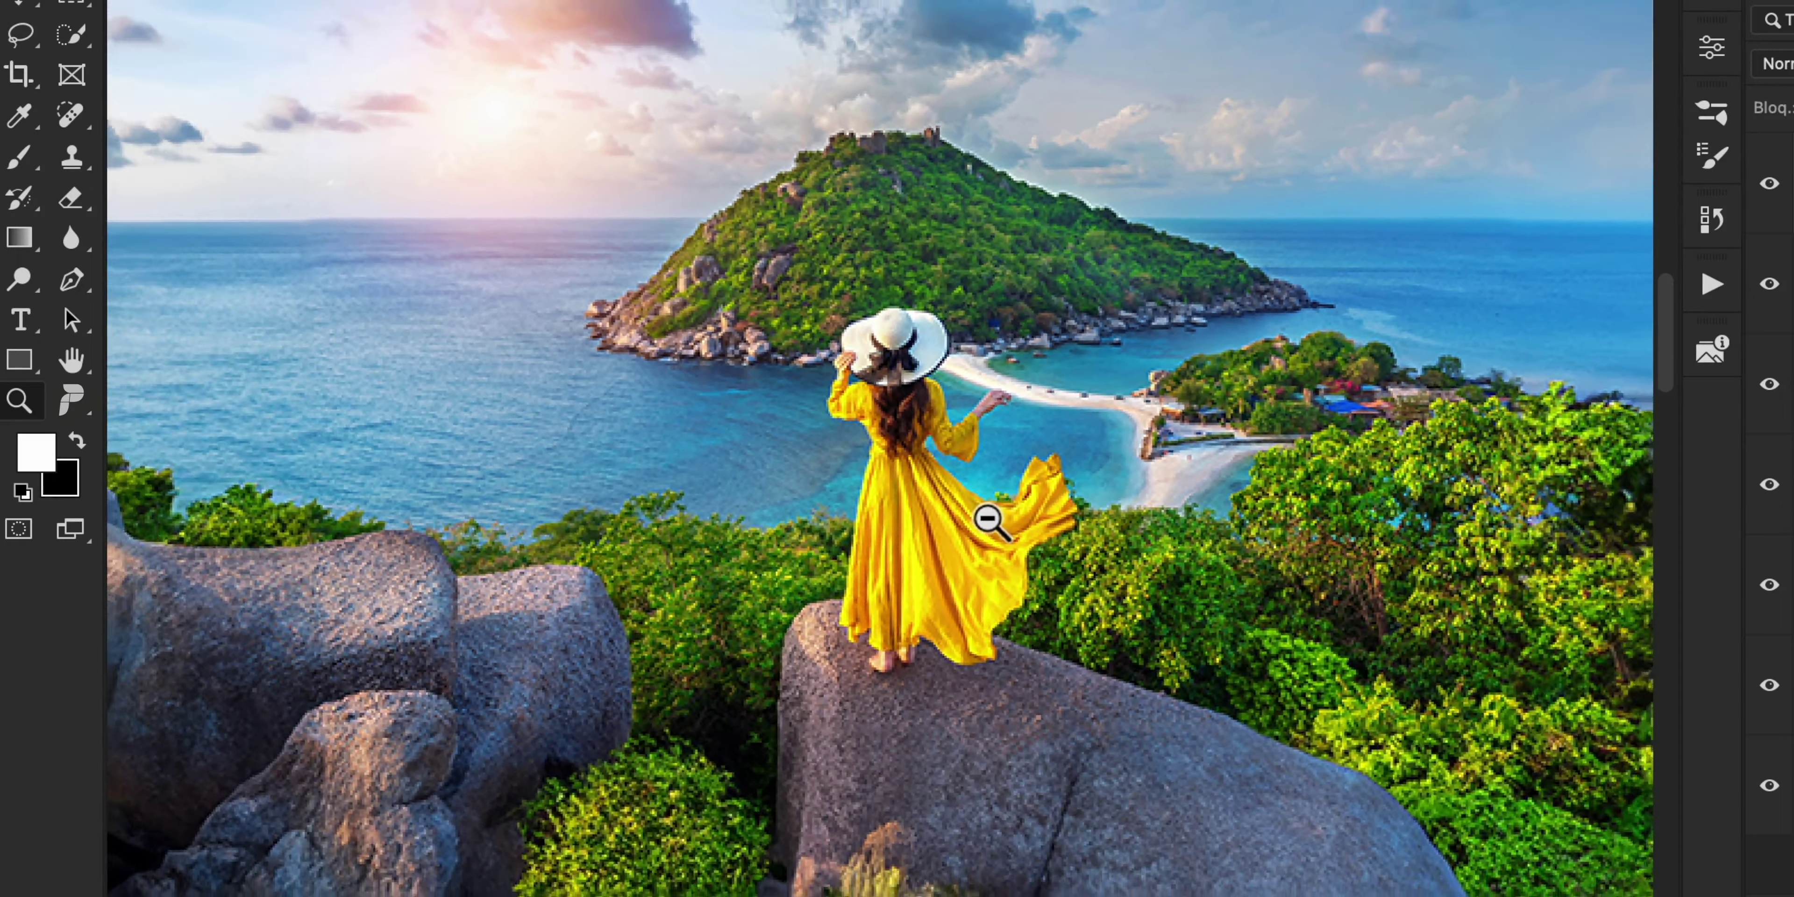
drag(989, 520, 784, 495)
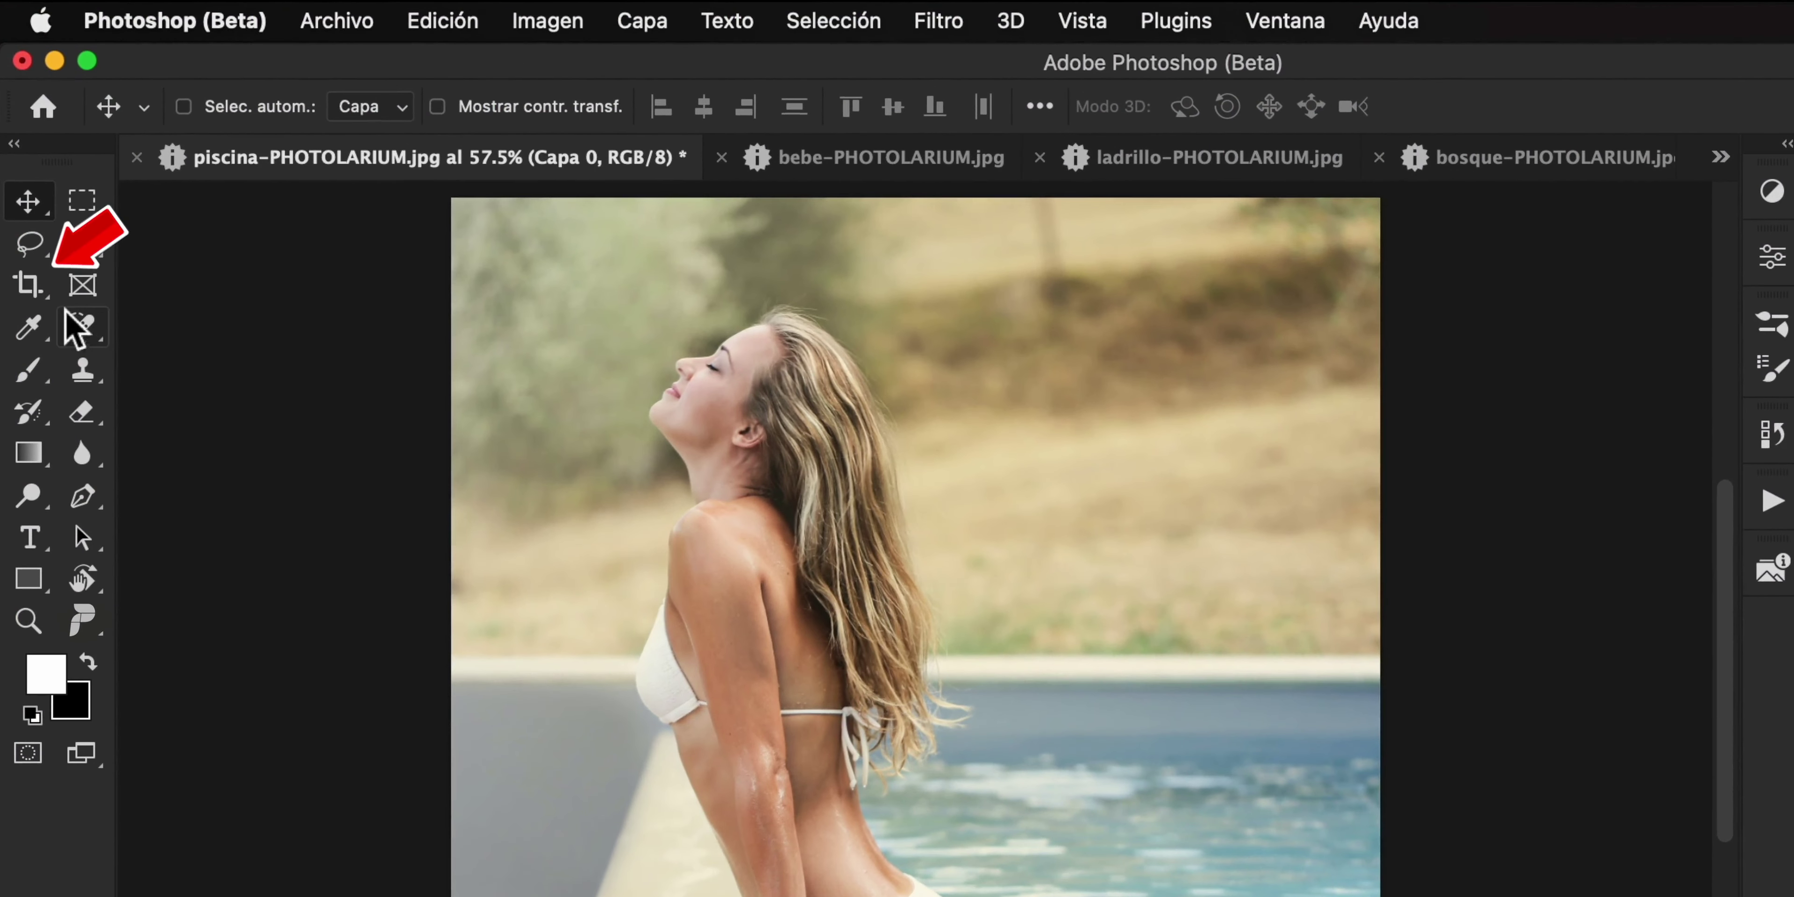
Step: Start a crop on the pool photo with fill set to Ampliación generativa
click(26, 232)
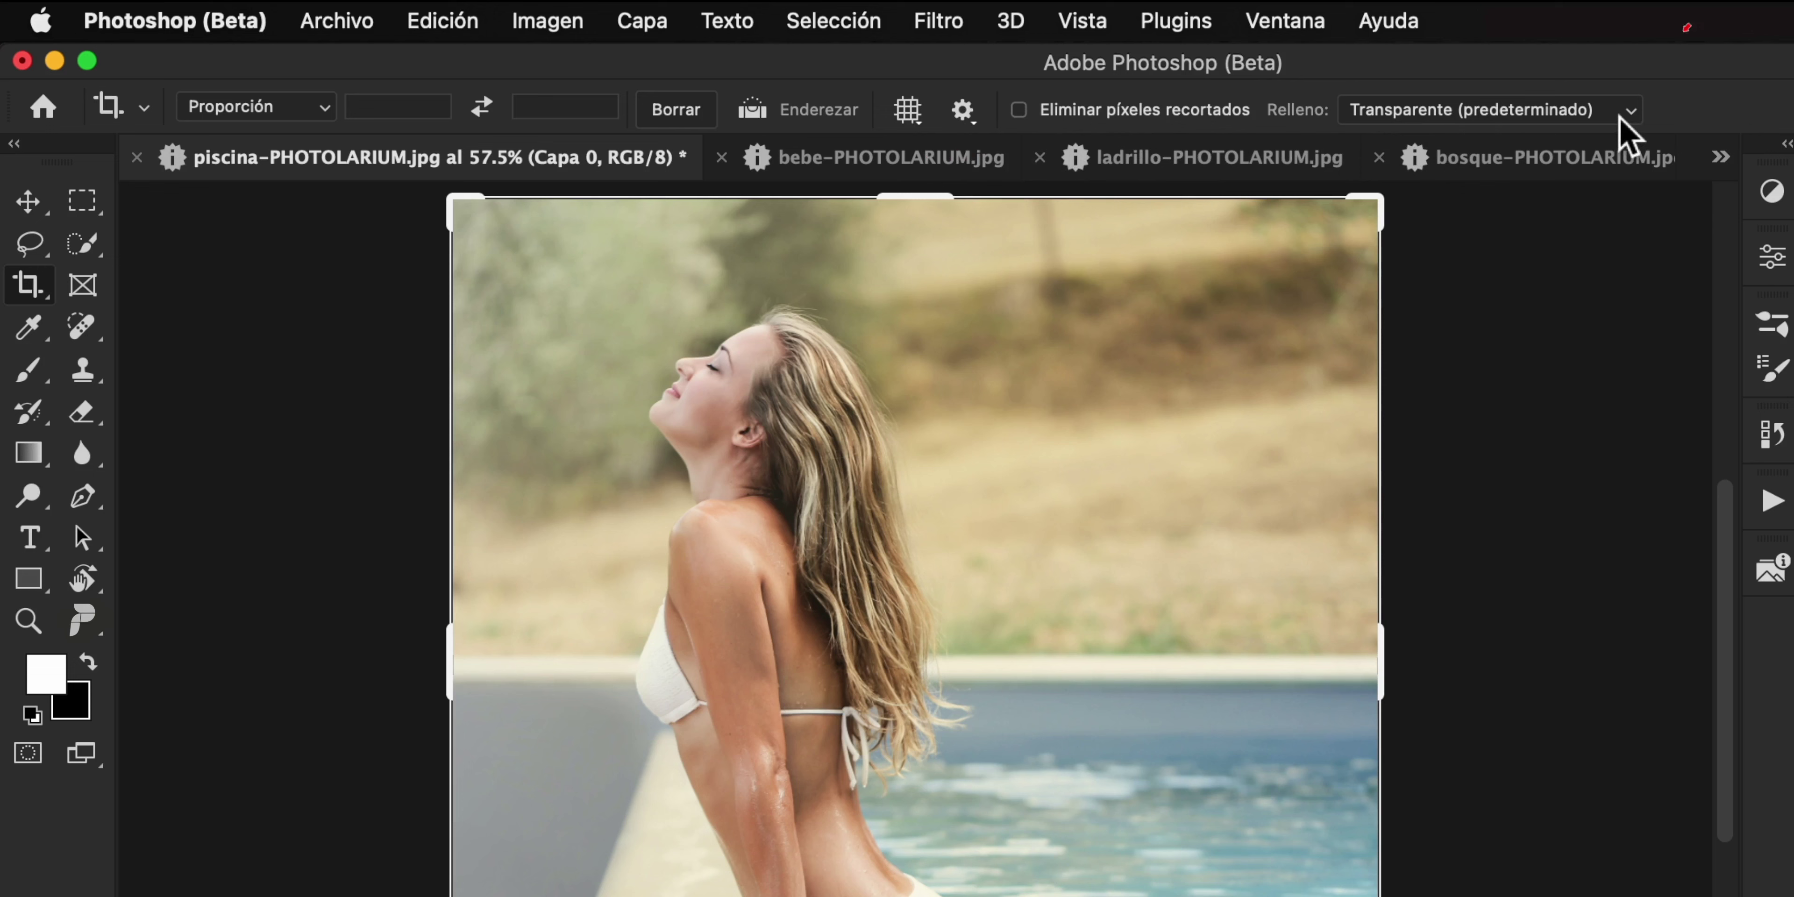
click(1625, 135)
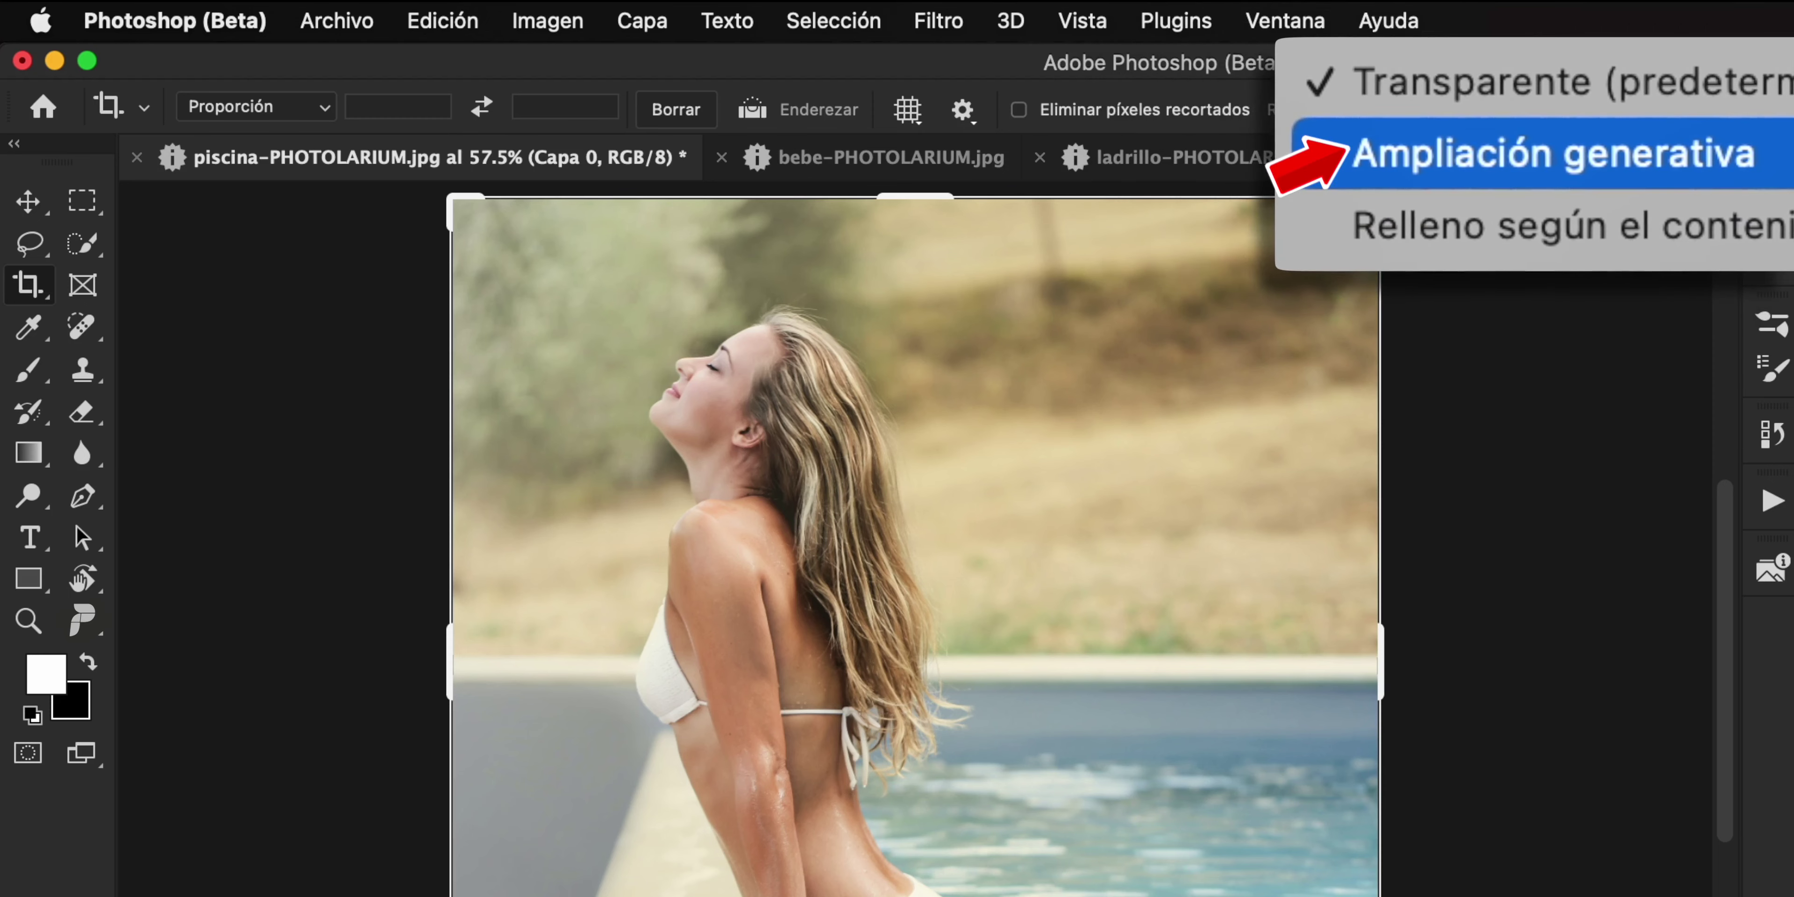
click(1594, 152)
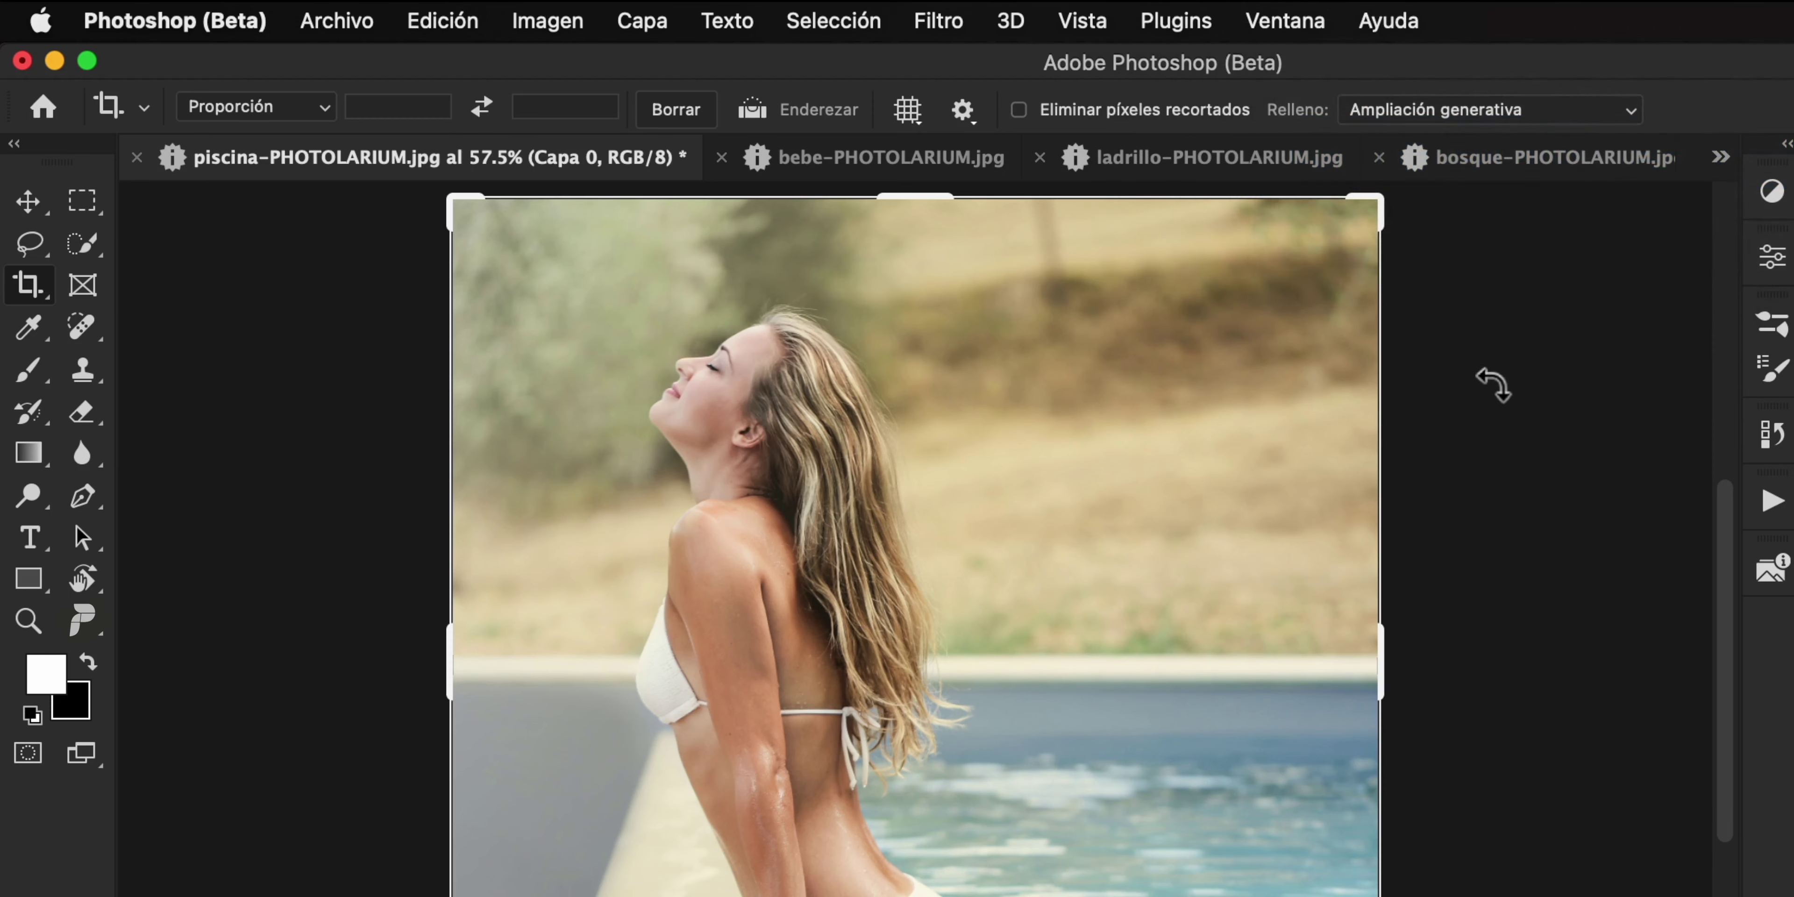
Step: Set the crop ratio to free width and height, leaving it at Proporción
click(329, 111)
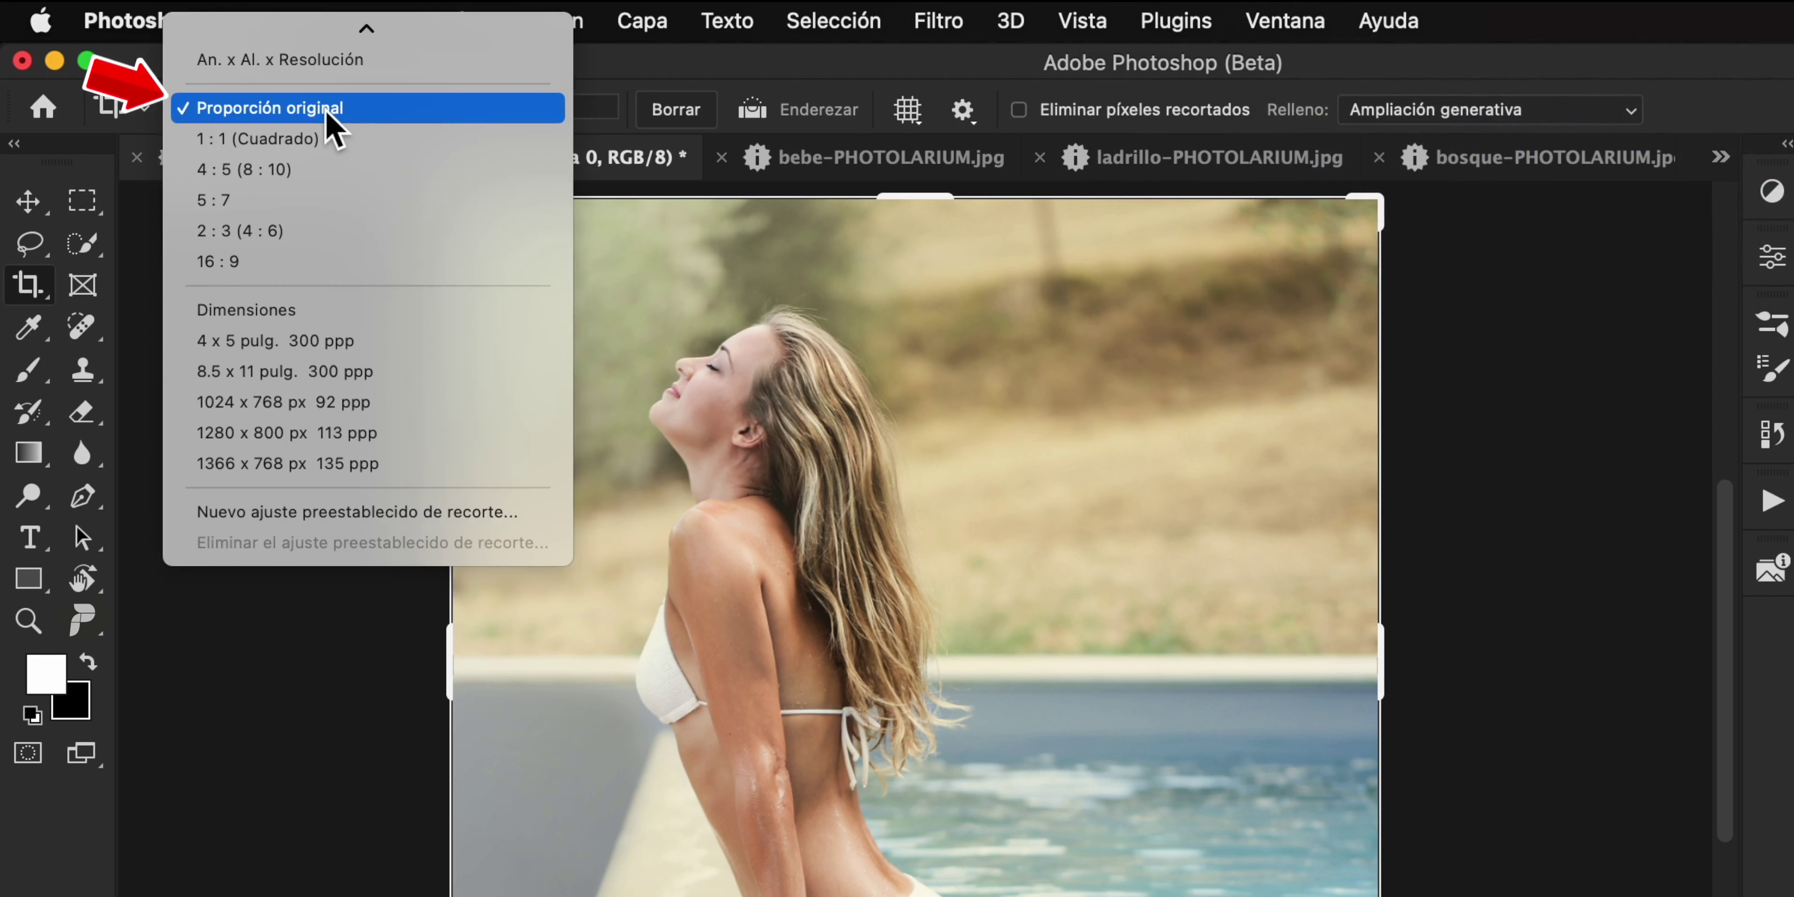
click(333, 75)
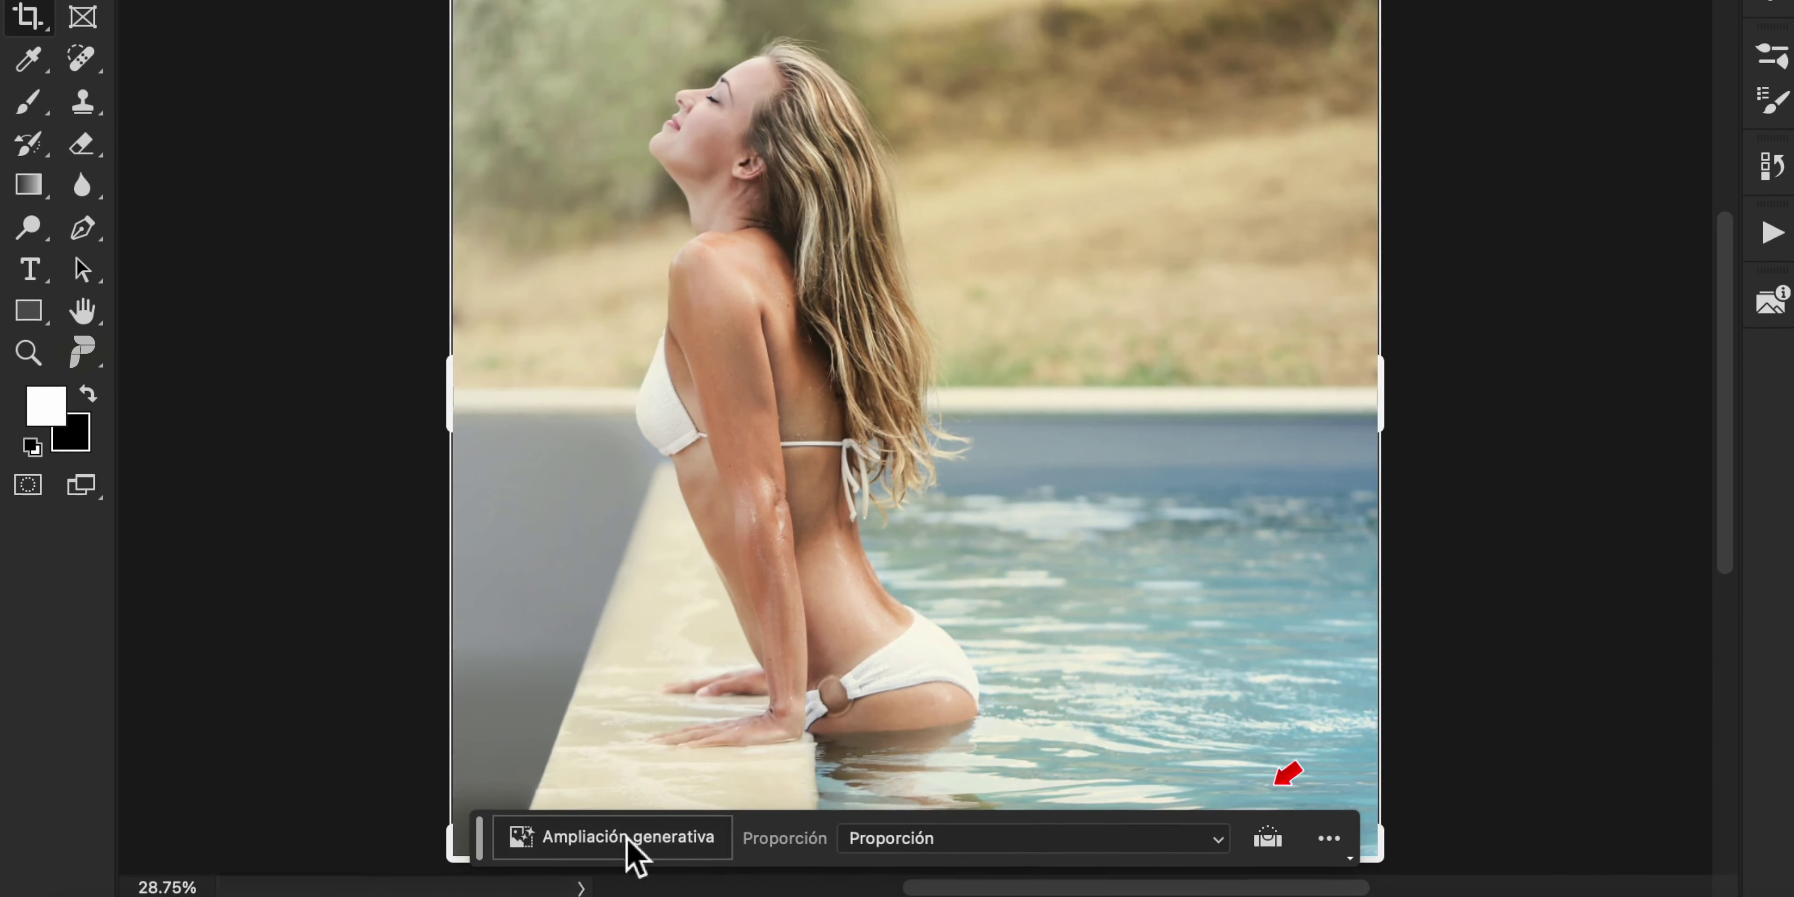
click(1218, 839)
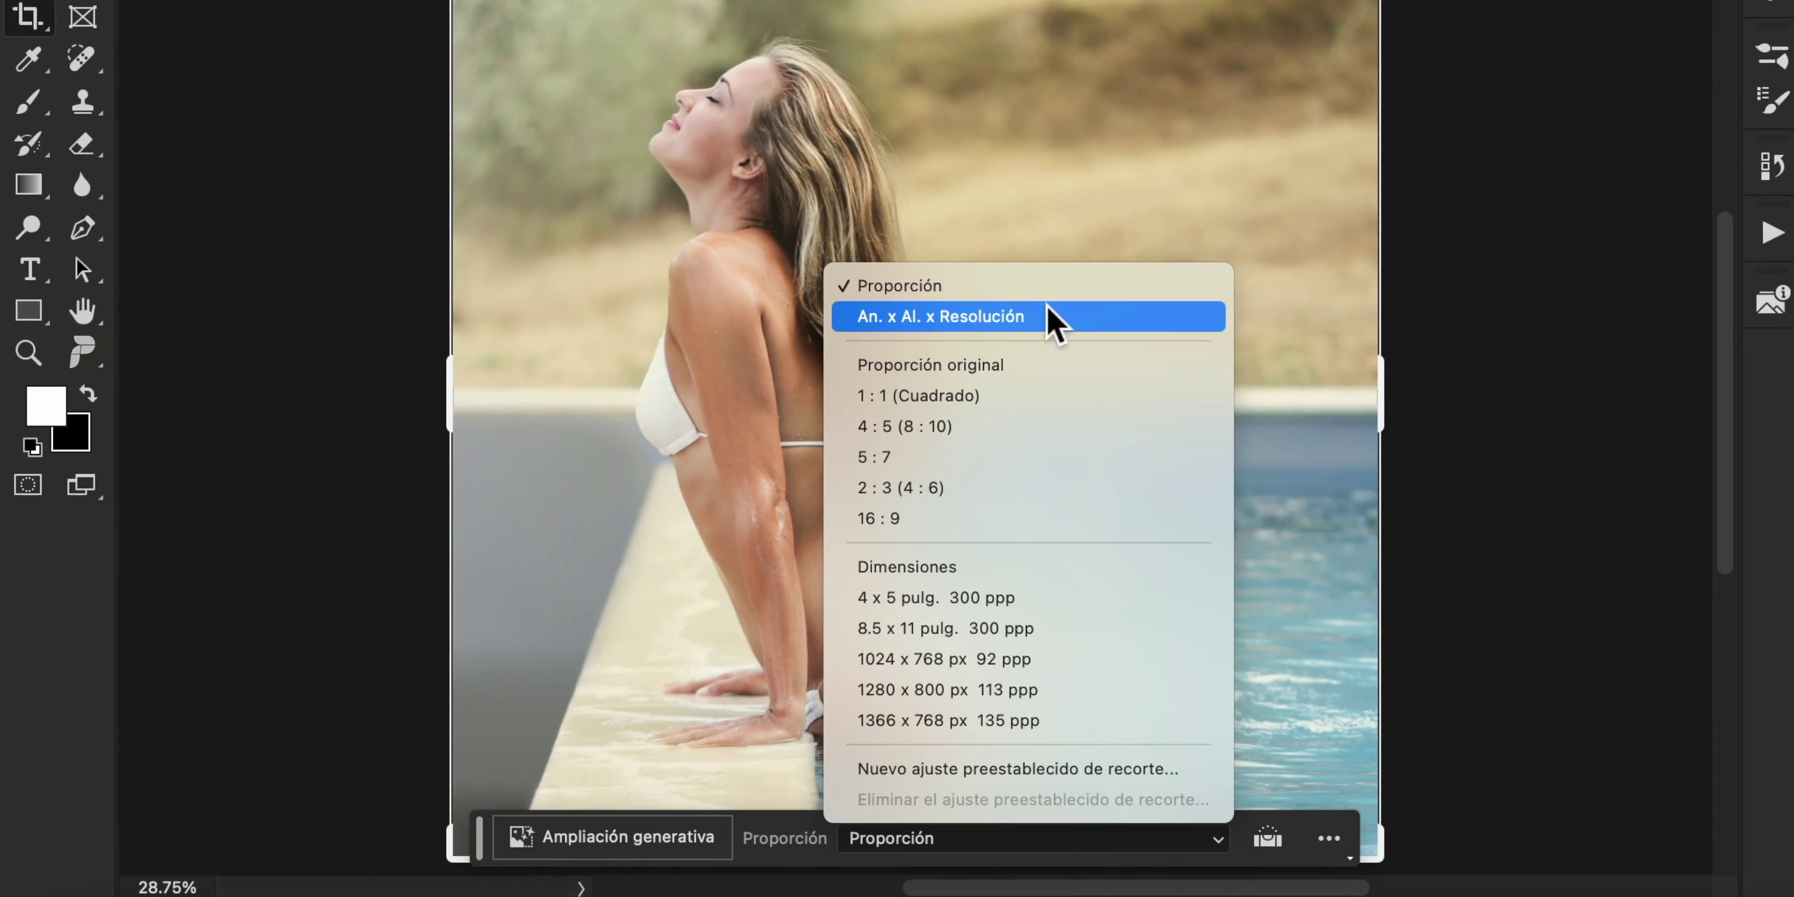
click(474, 860)
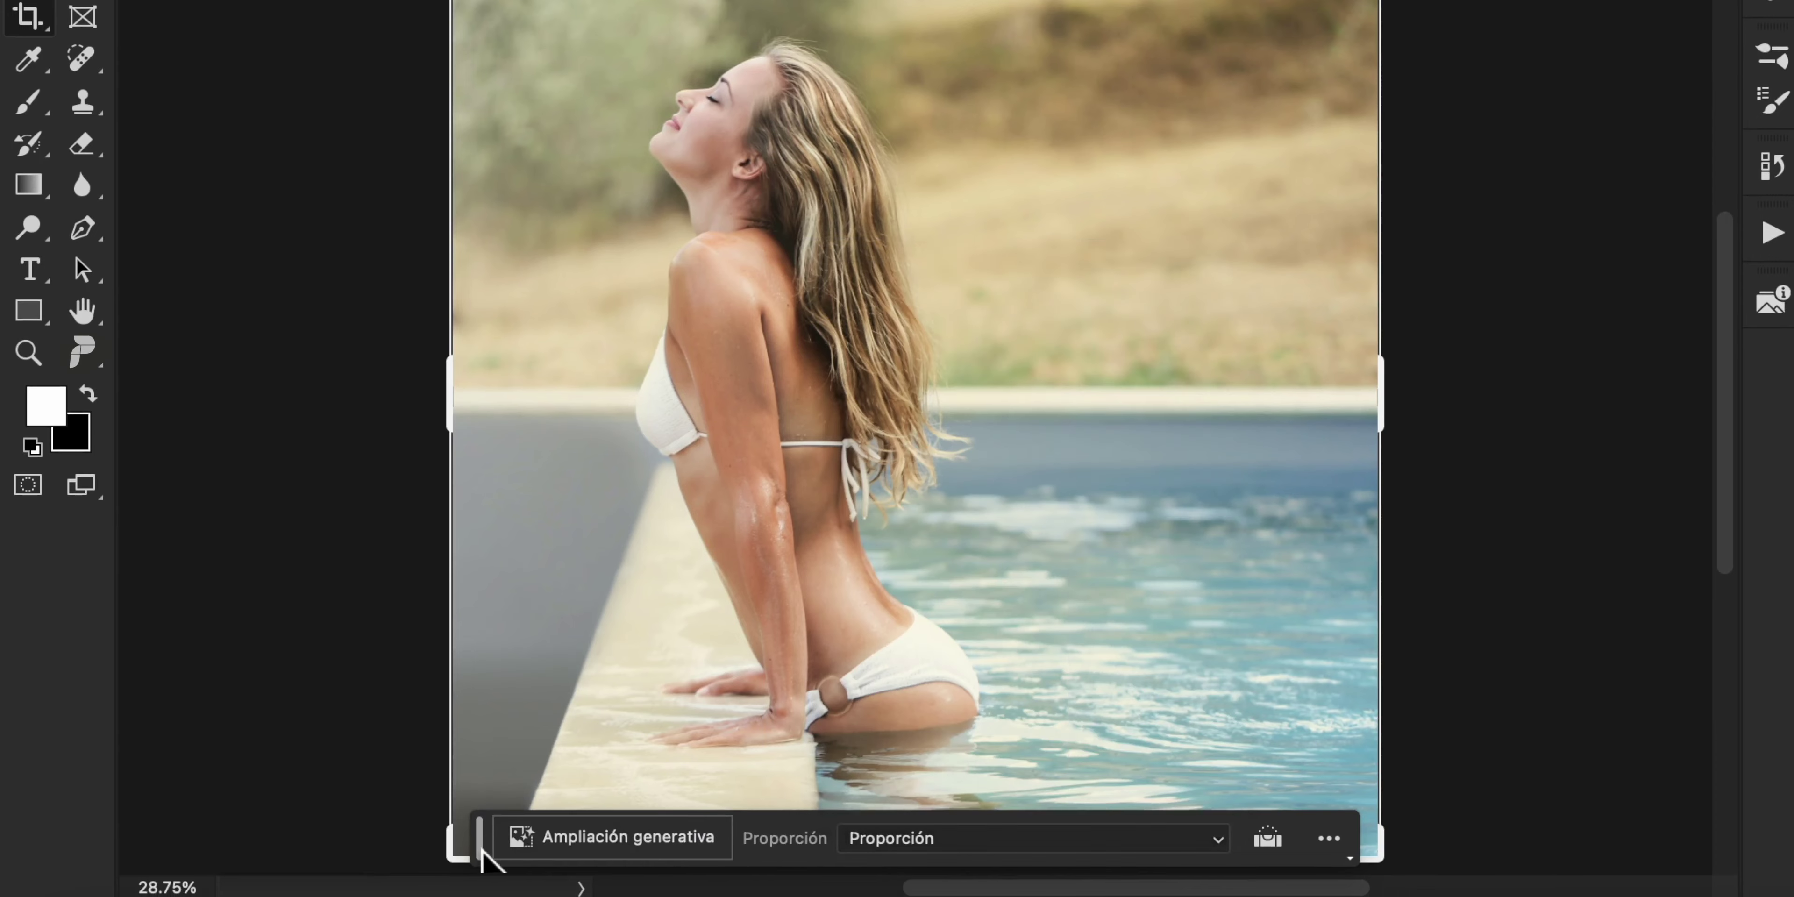
Step: Widen the pool photo's crop on both sides and generate the fill with a '.' prompt
mouse_move(1385, 409)
mouse_down()
mouse_move(1398, 391)
mouse_move(1606, 418)
mouse_up()
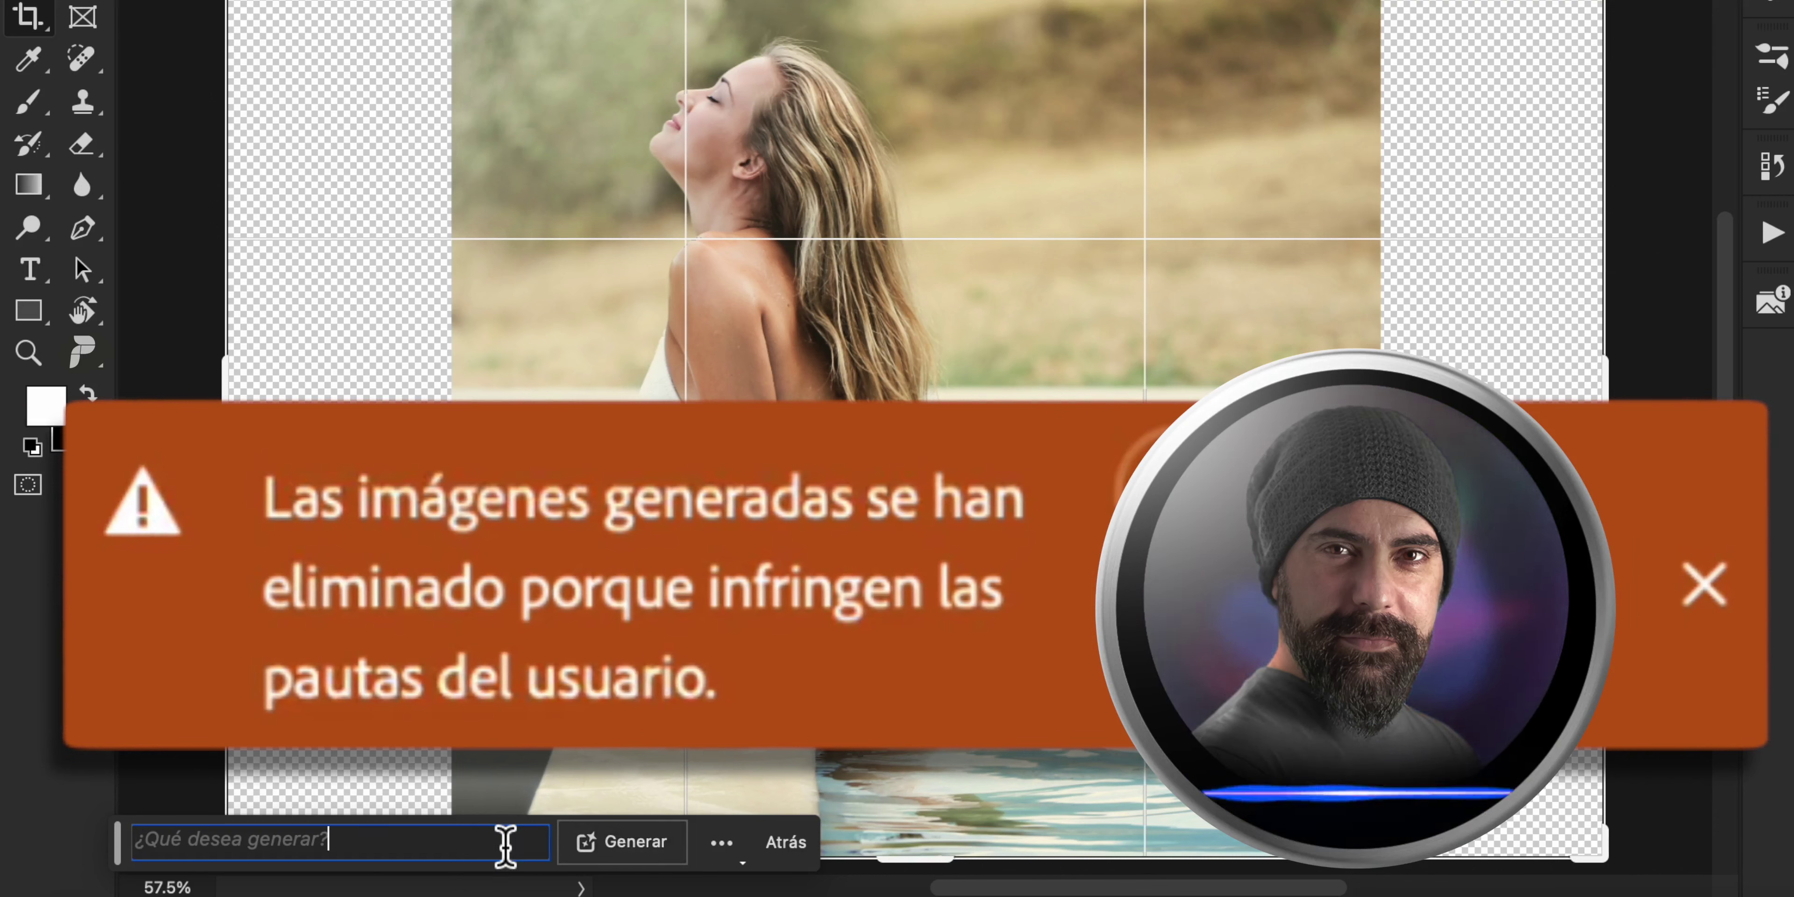
click(505, 844)
text(.)
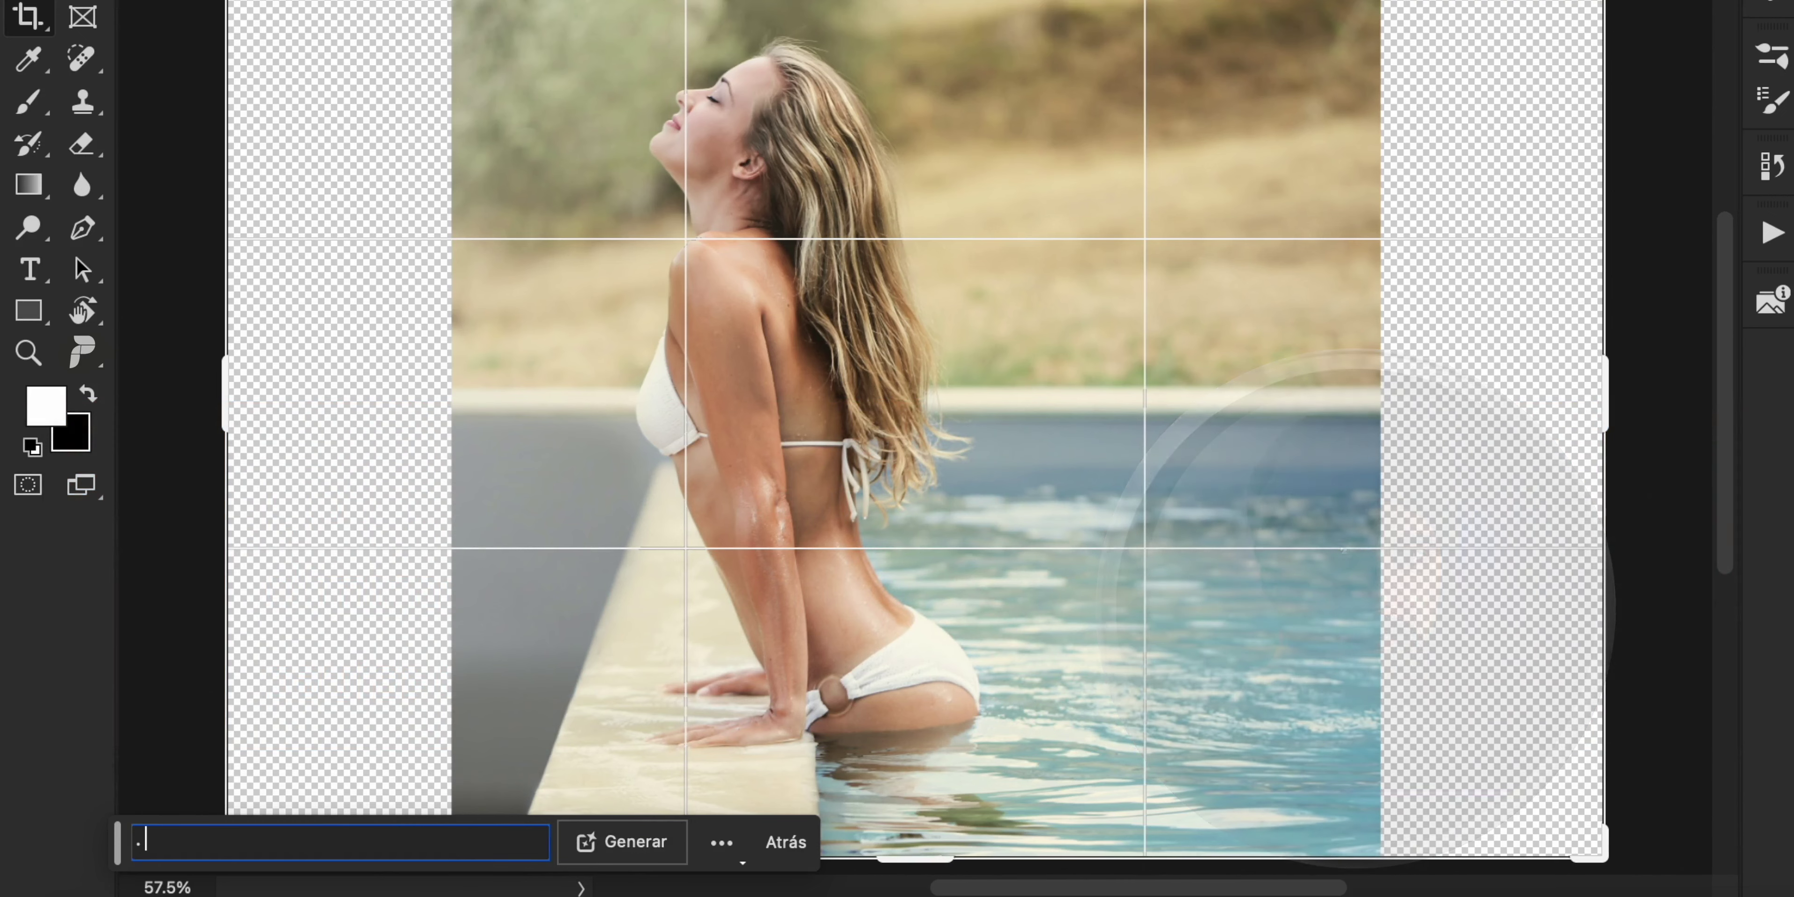
click(634, 849)
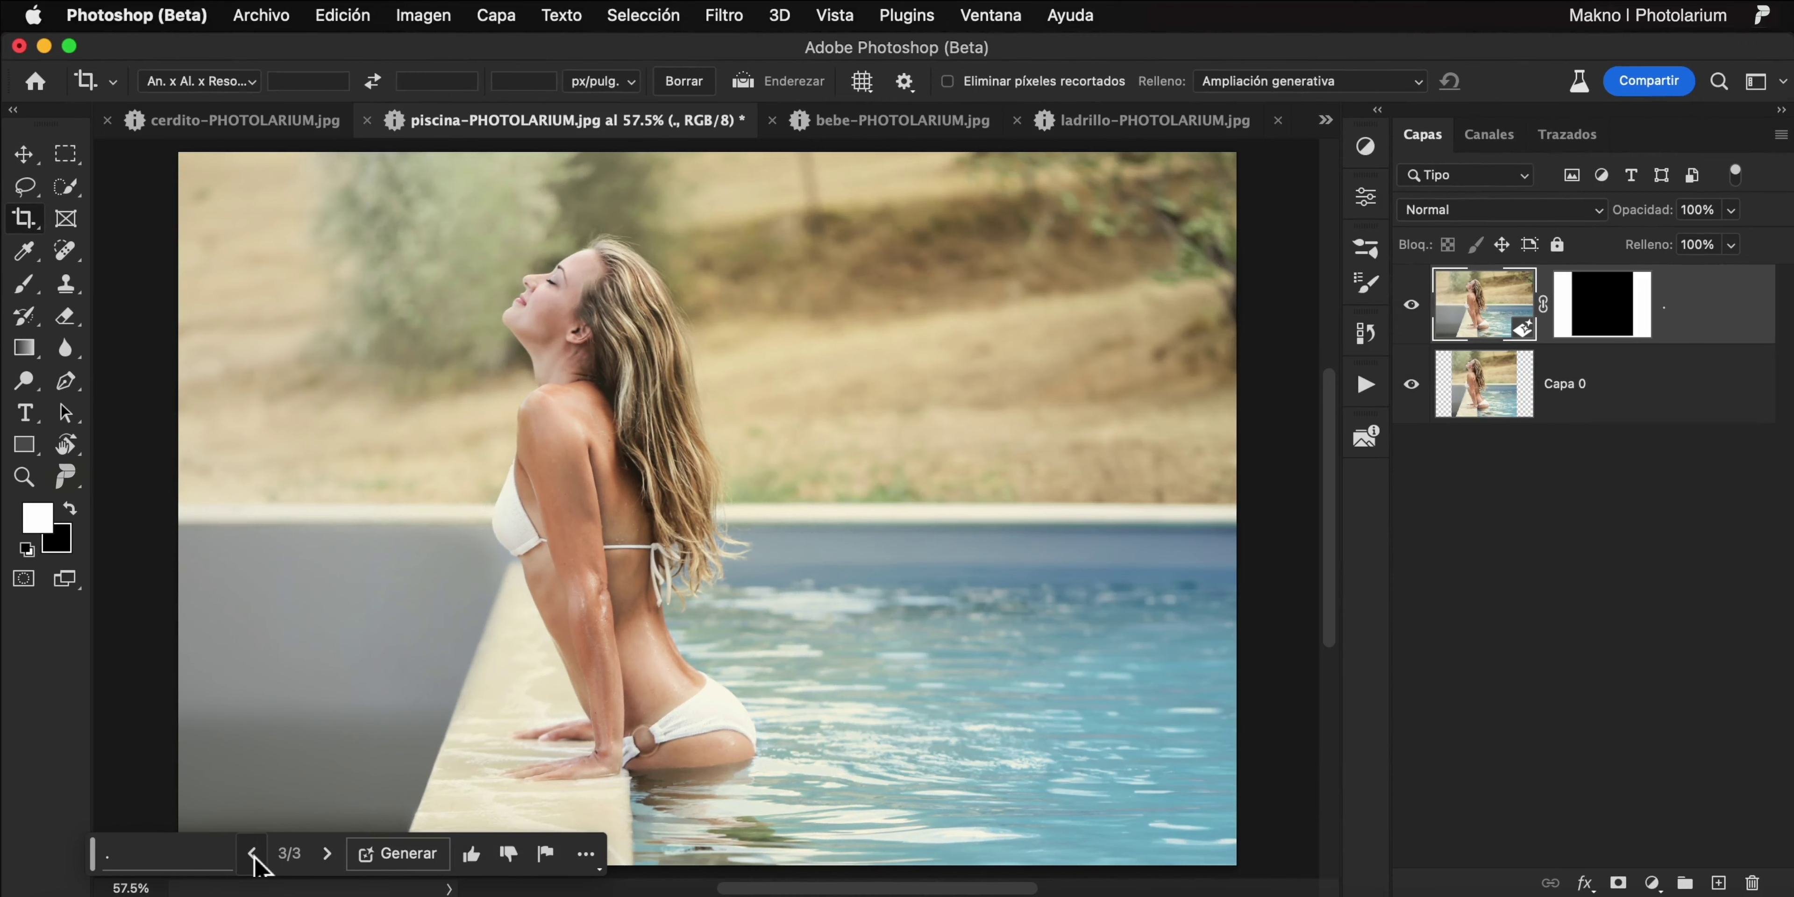
Step: Extend bebe-PHOTOLARIUM.jpg rightward with generated knit, then expand it left and up again
click(863, 129)
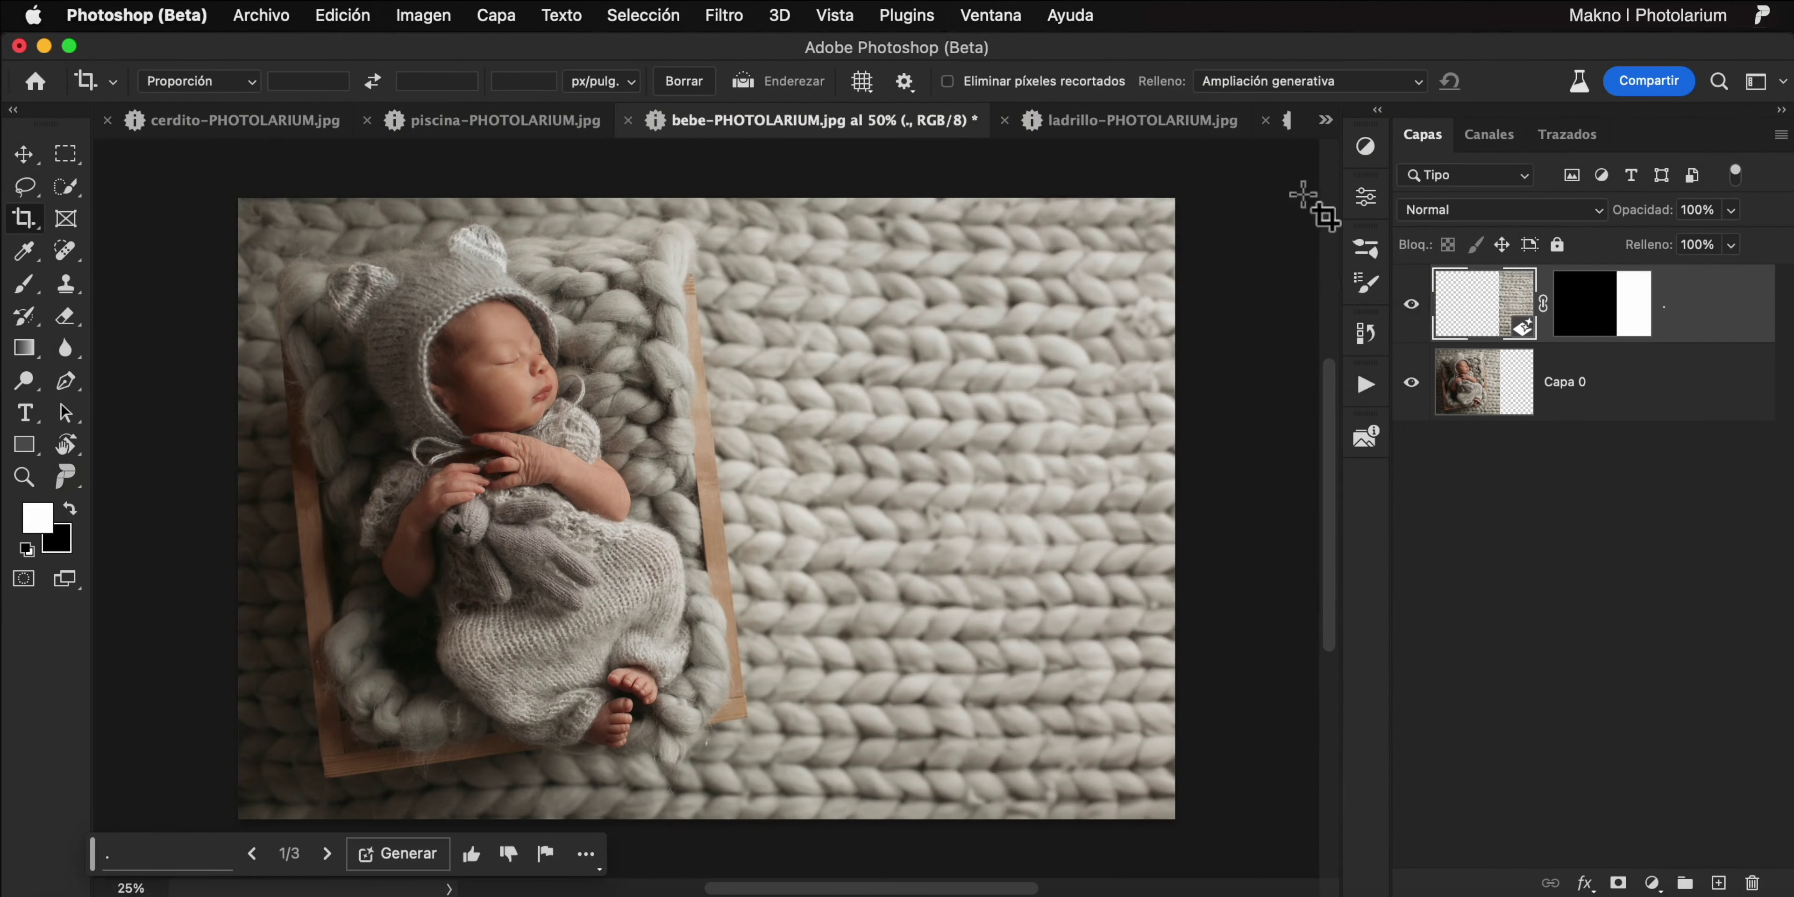
click(326, 853)
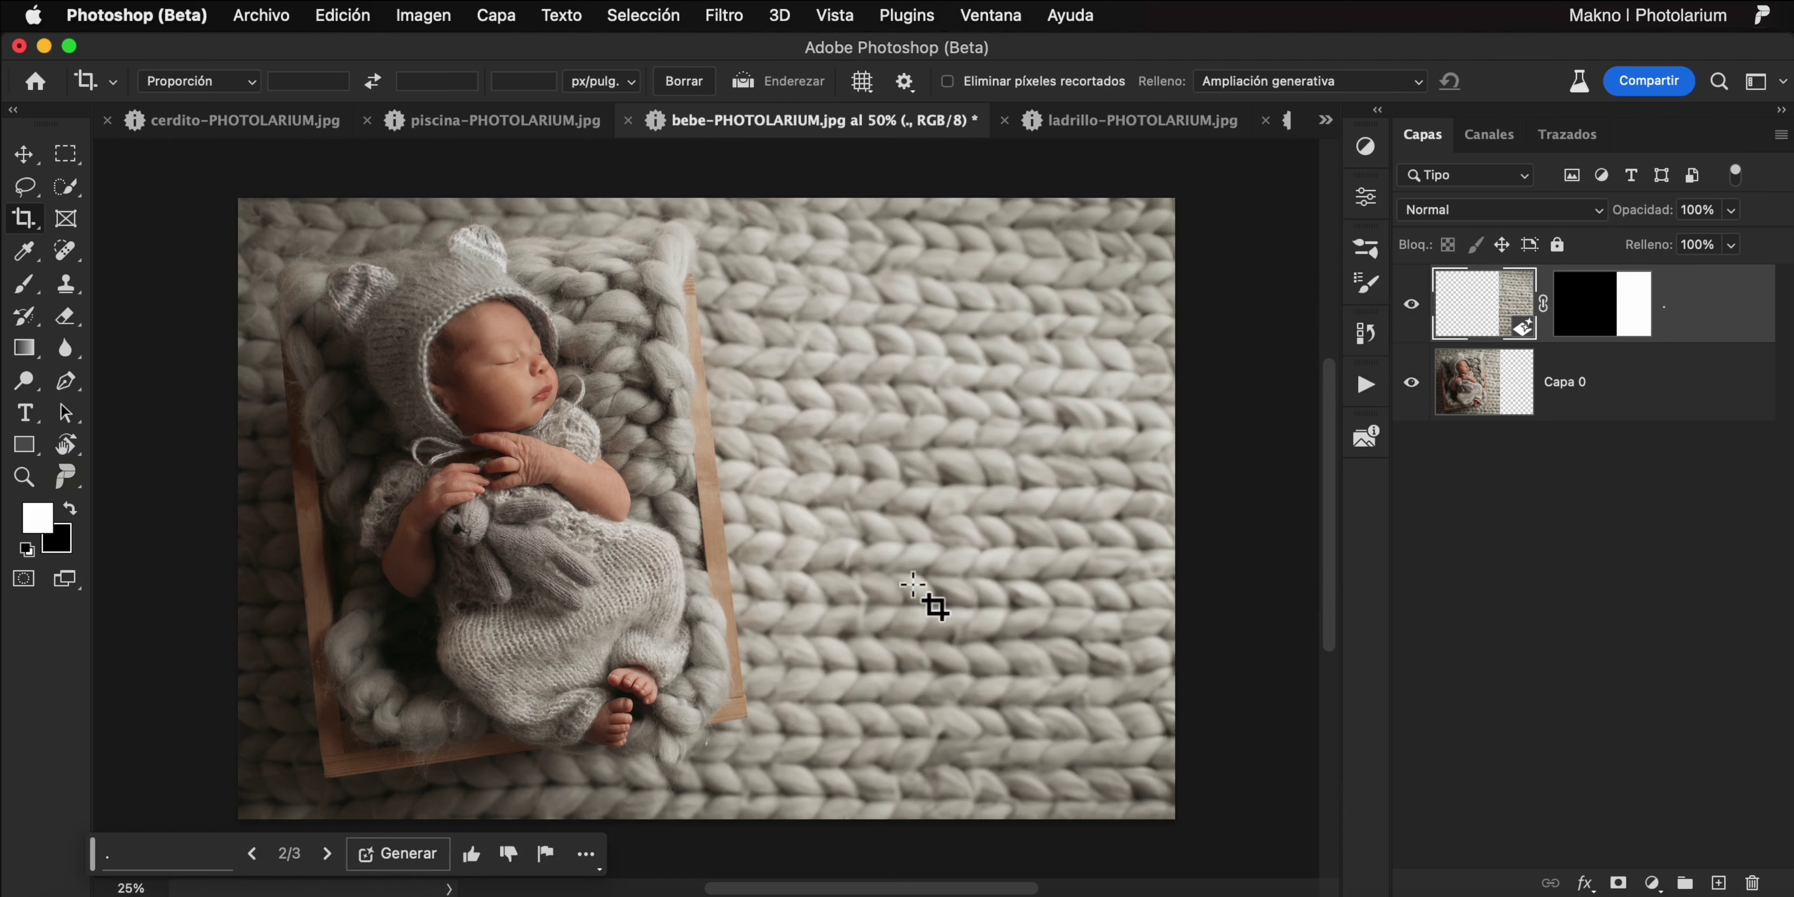
click(629, 529)
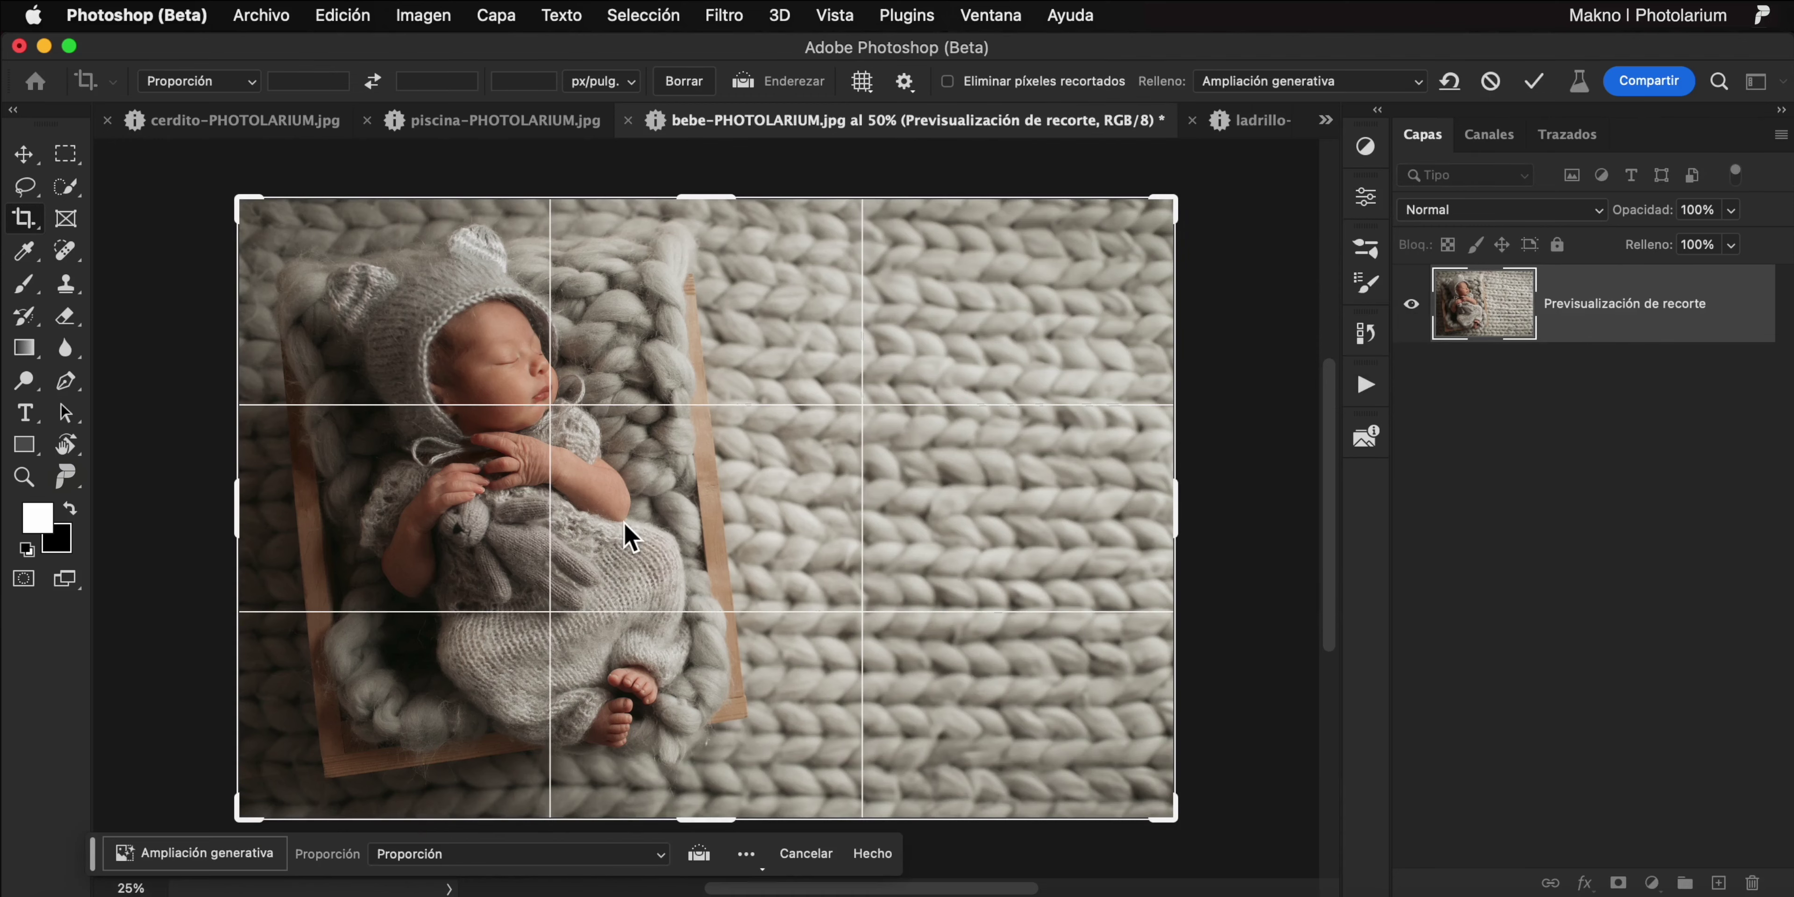
drag(242, 525, 153, 515)
key(Return)
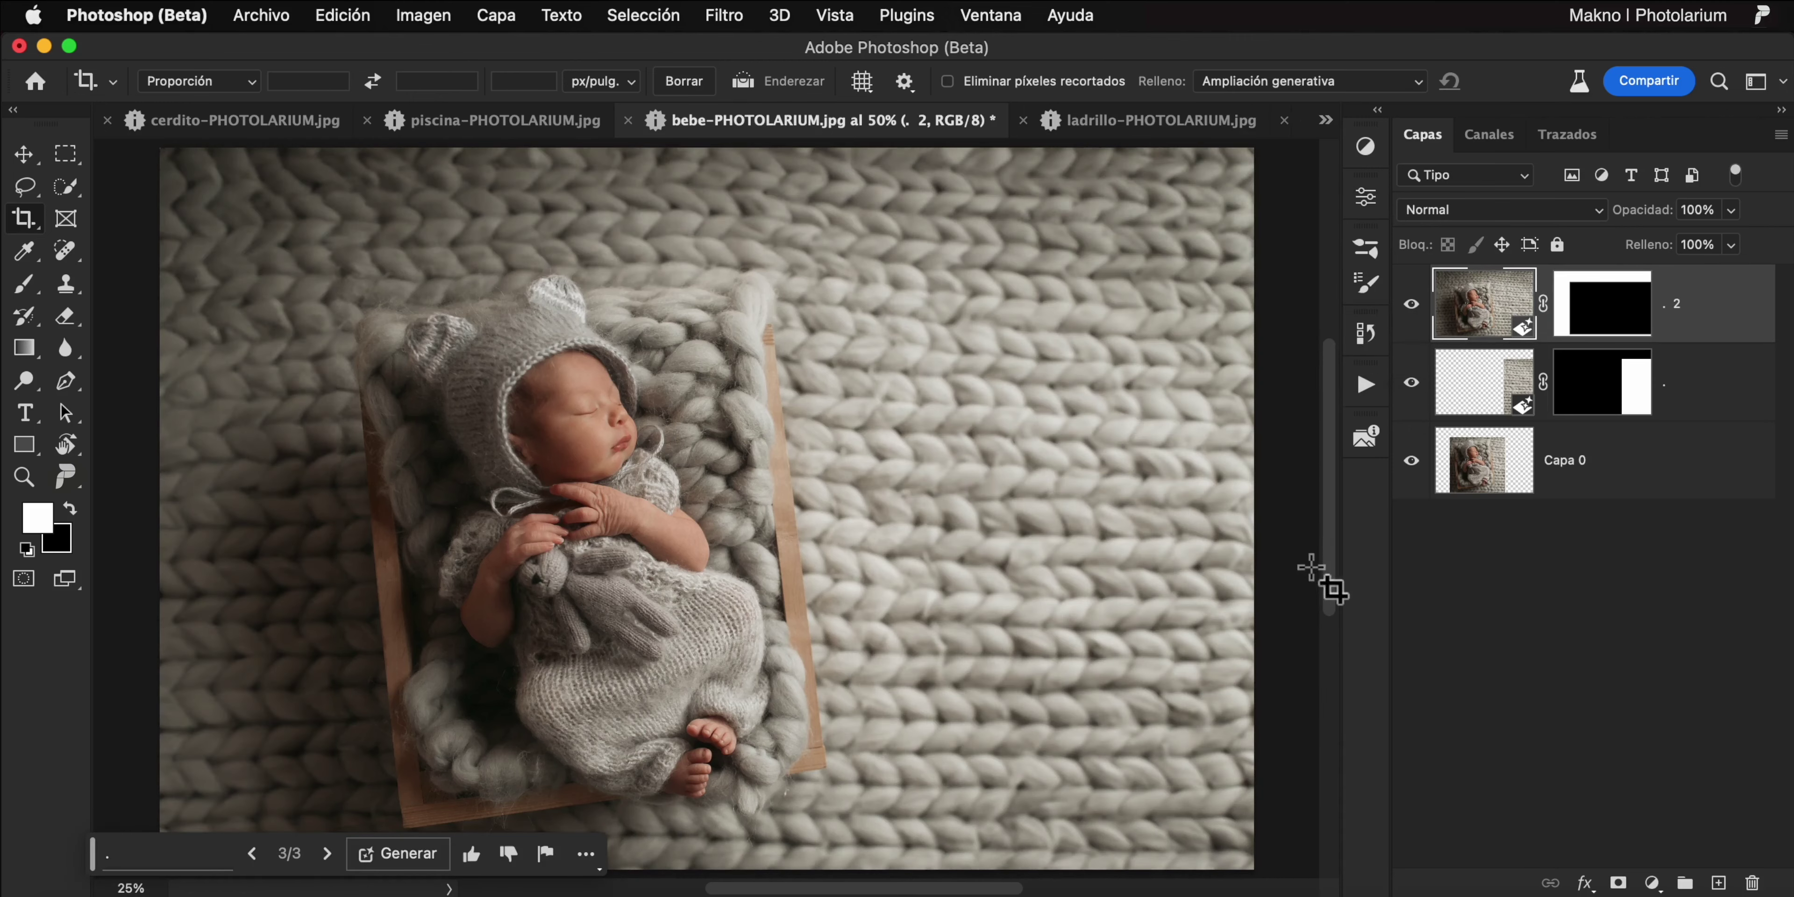
mouse_move(412, 282)
mouse_down()
mouse_move(512, 101)
mouse_move(105, 132)
mouse_up()
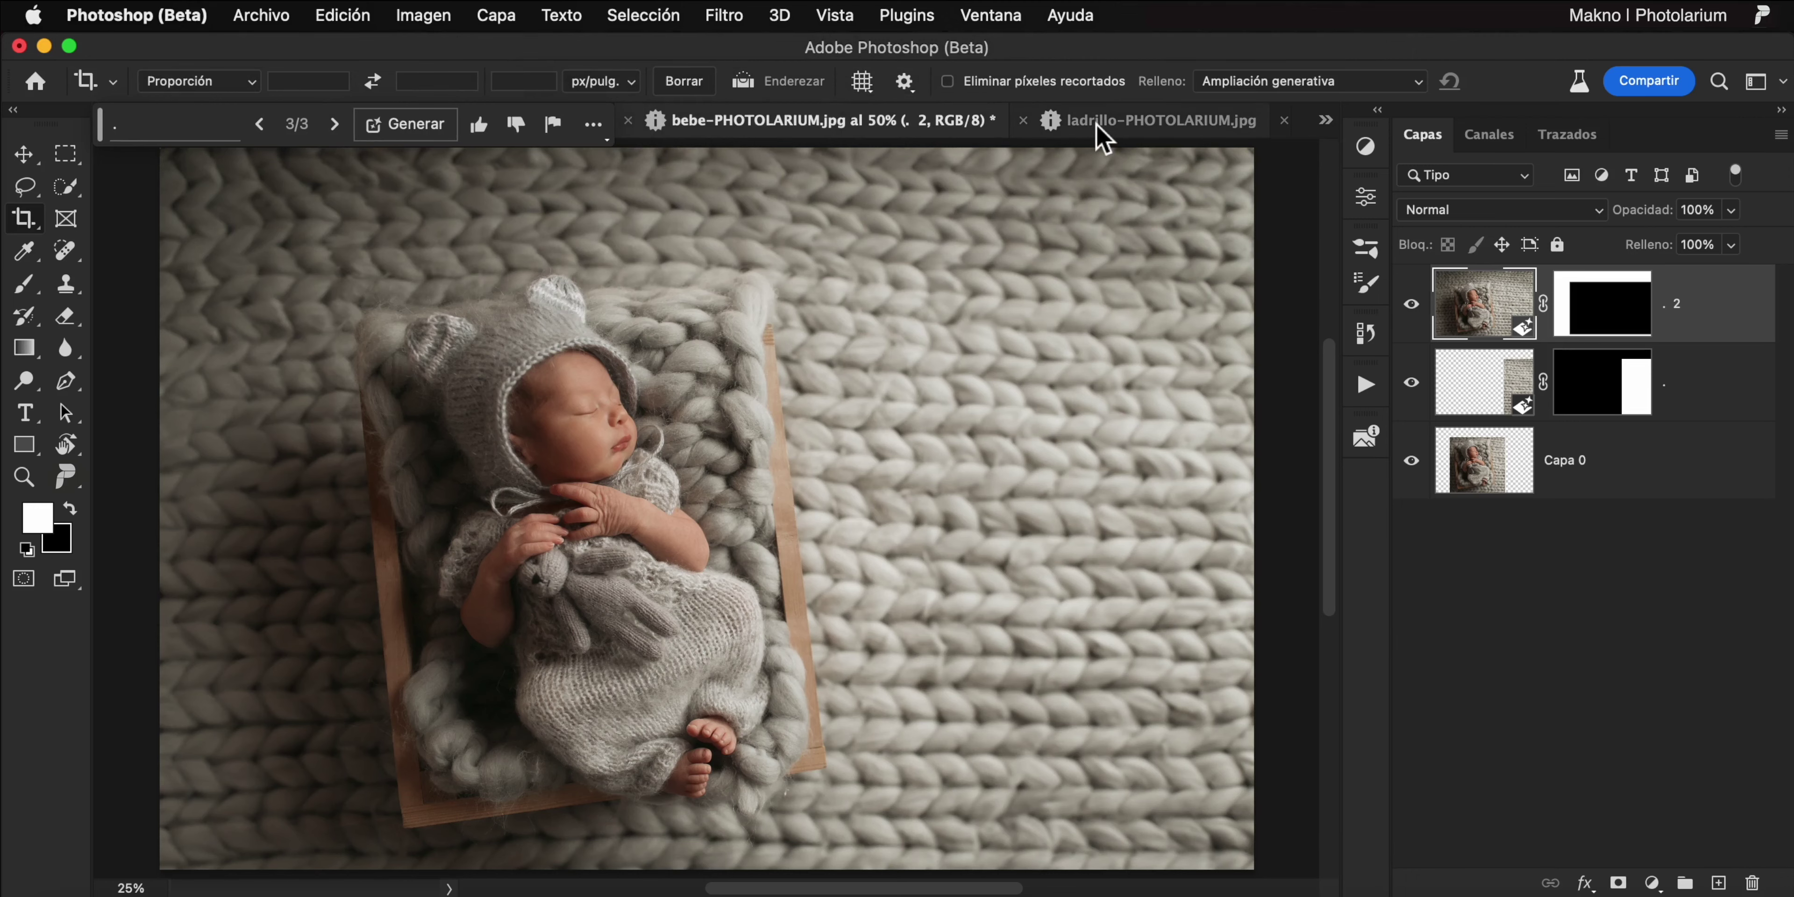
Step: Expand ladrillo-PHOTOLARIUM.jpg to a 1:1 square with Generative Expand on both sides
click(1142, 121)
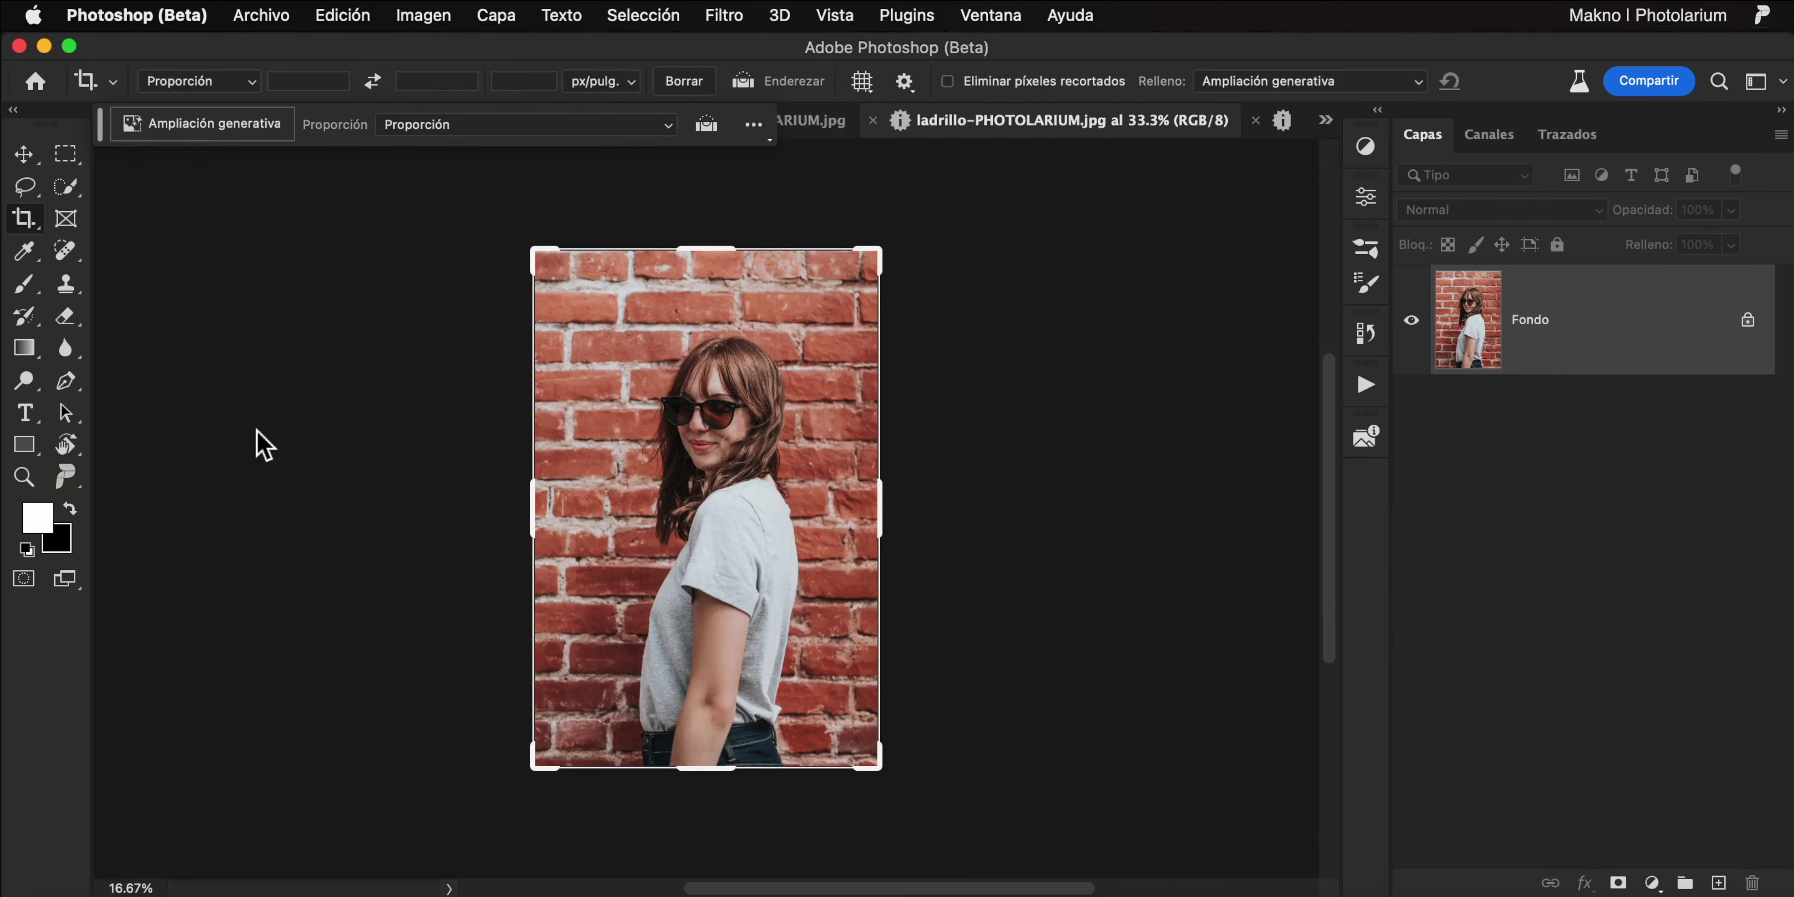
click(258, 81)
click(258, 146)
drag(885, 340, 1081, 549)
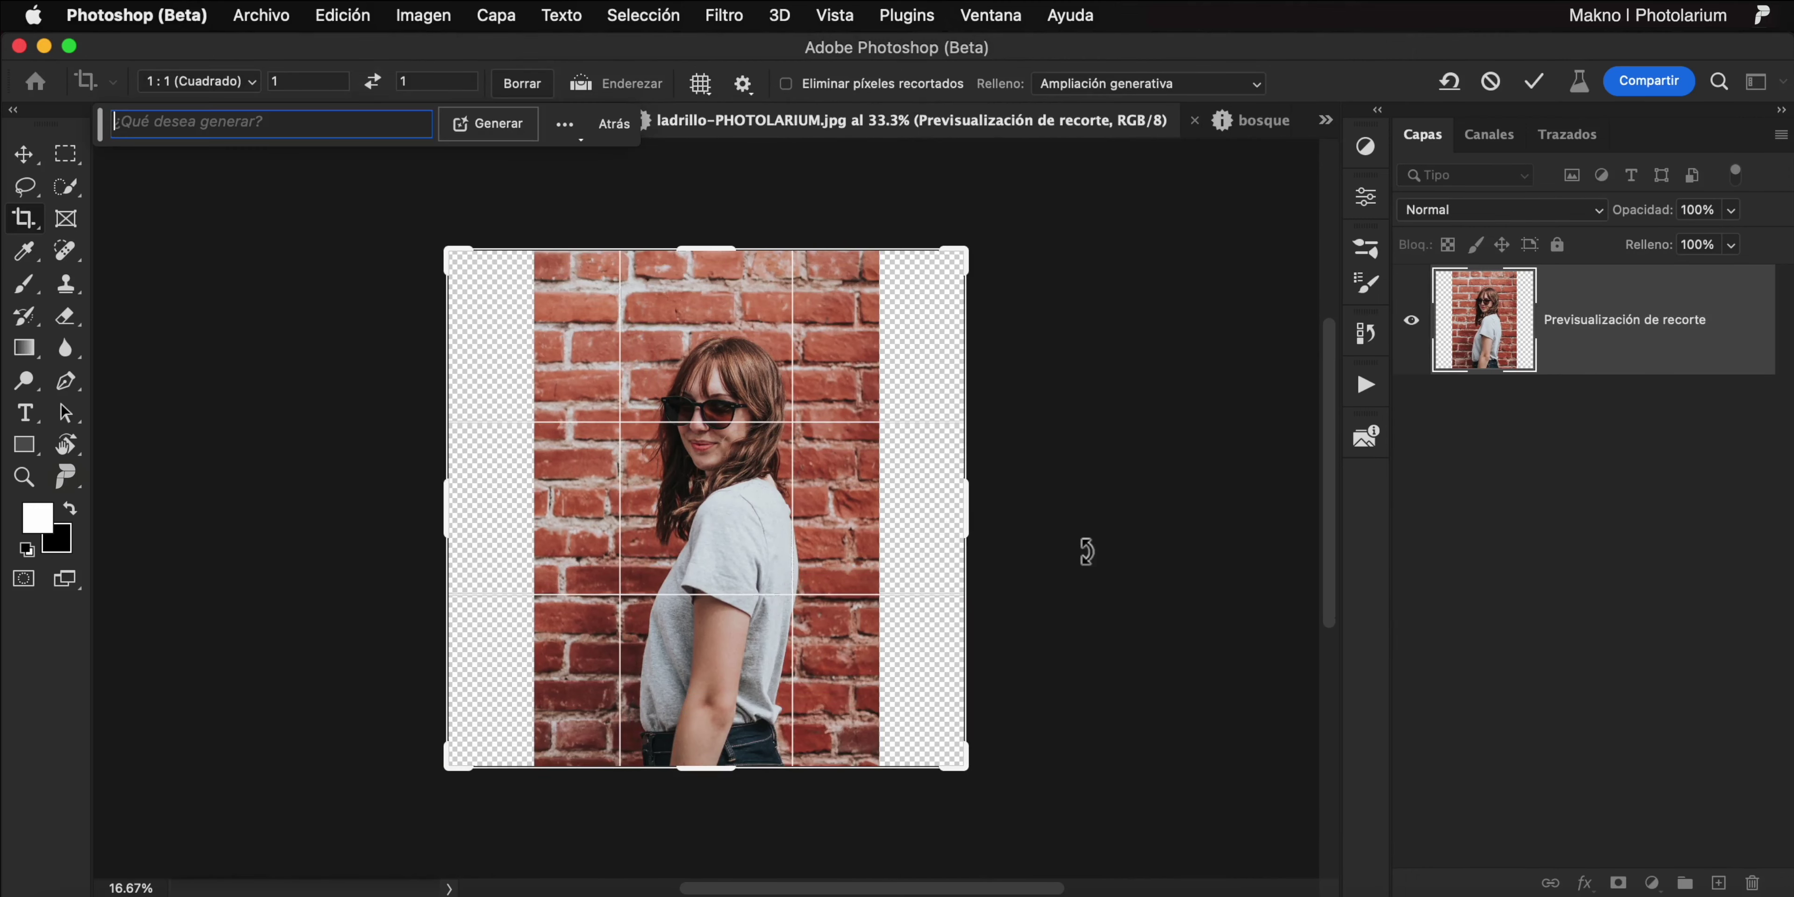
key(Return)
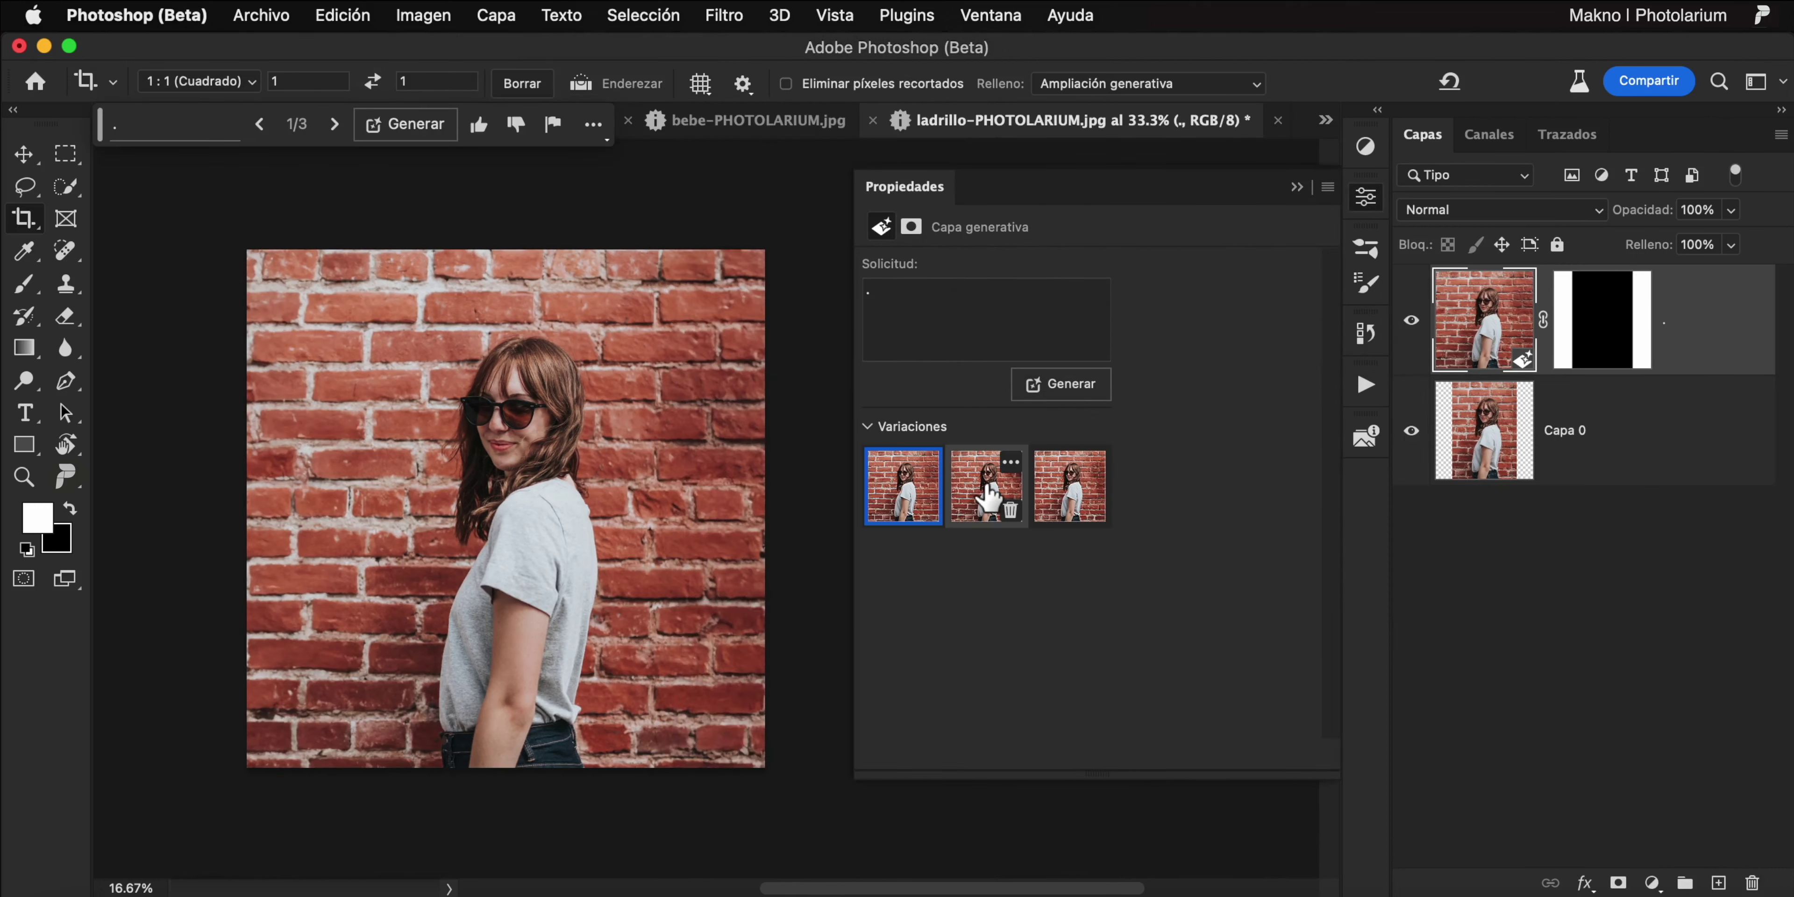
Step: Keep the third brick-wall variation, then bring up bosque-PHOTOLARIUM.jpg
click(983, 487)
click(1066, 498)
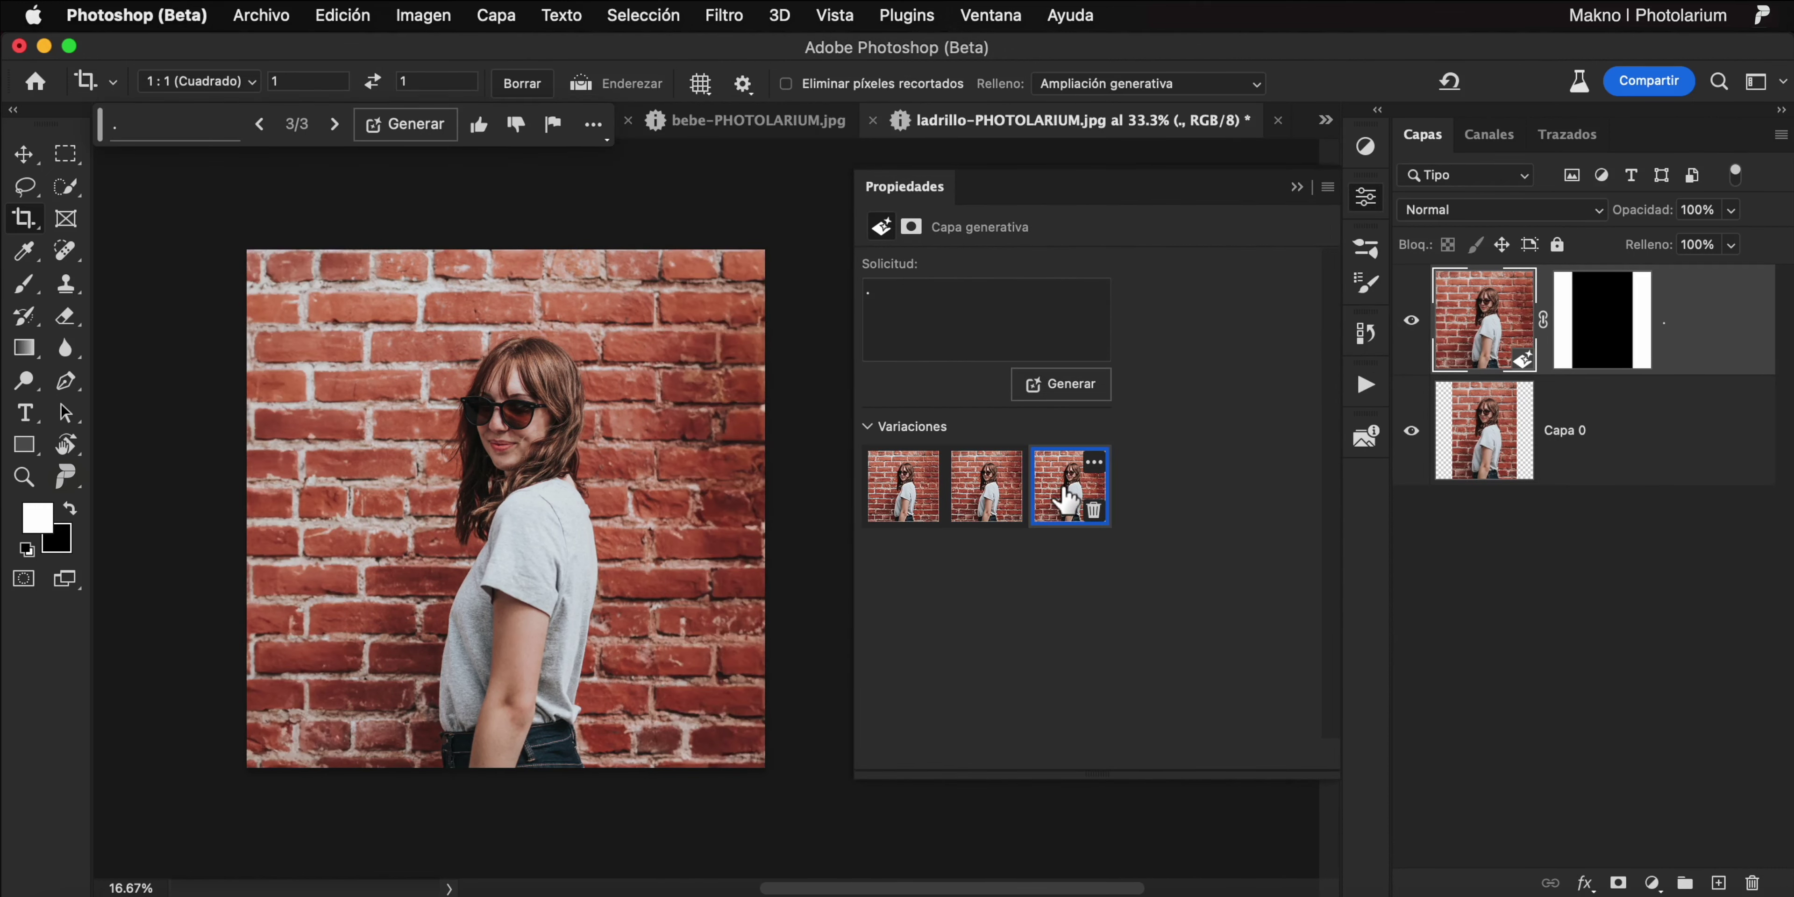
click(1325, 119)
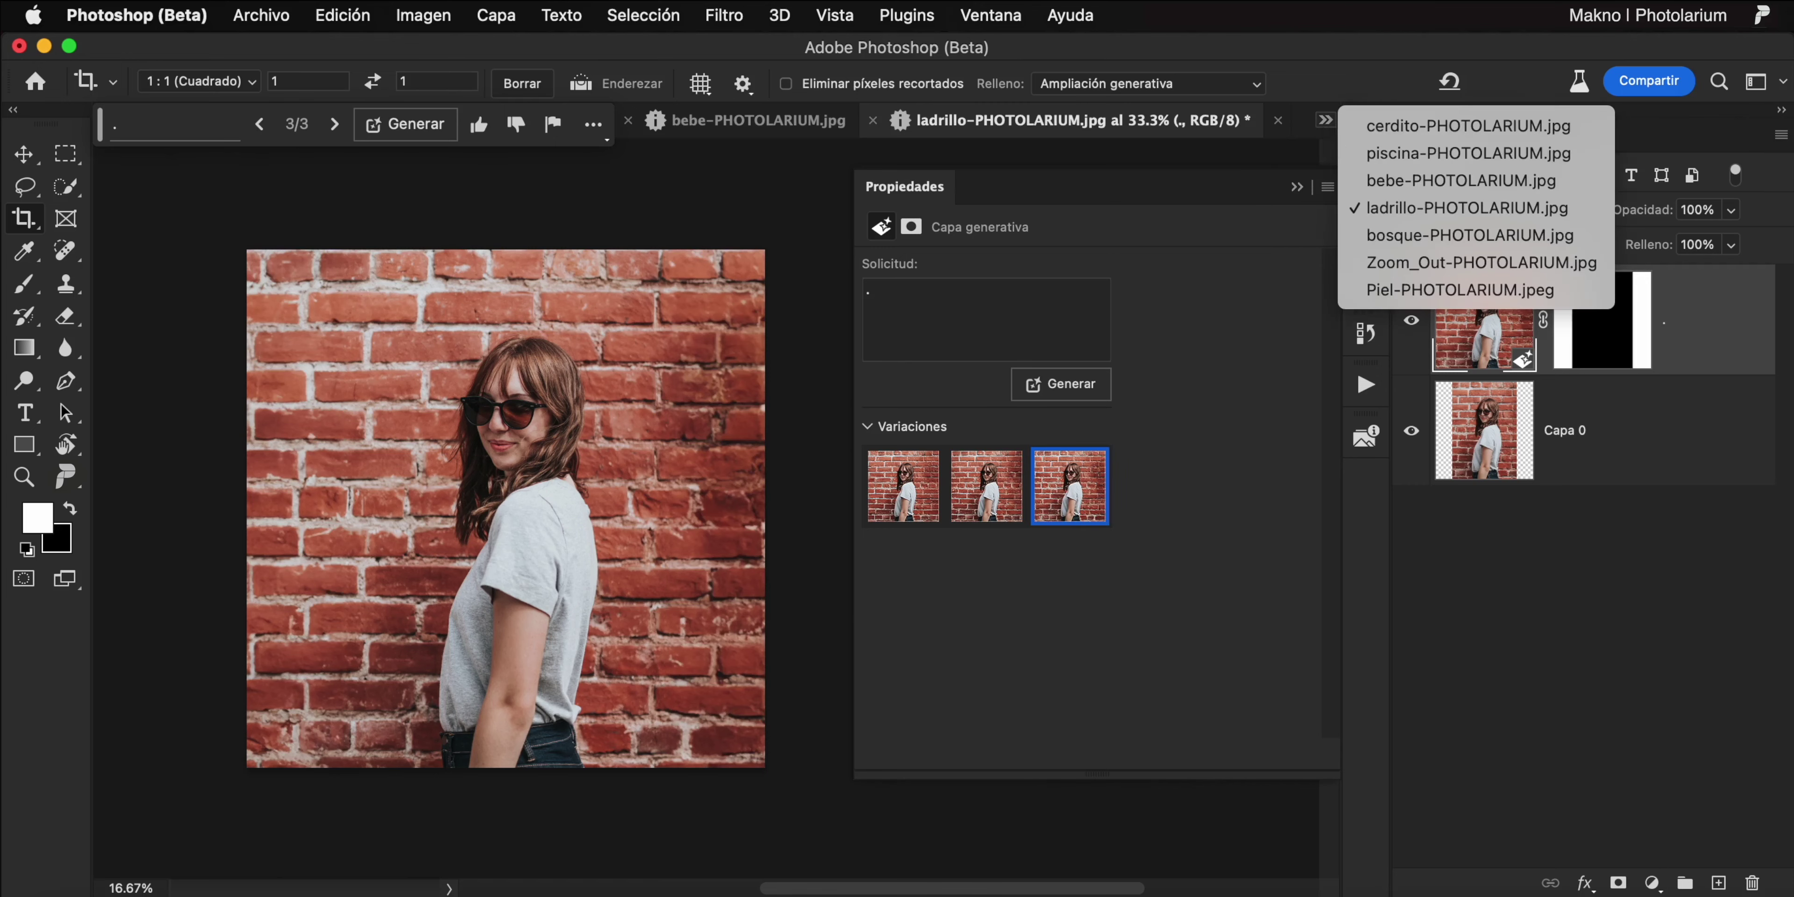
click(1388, 234)
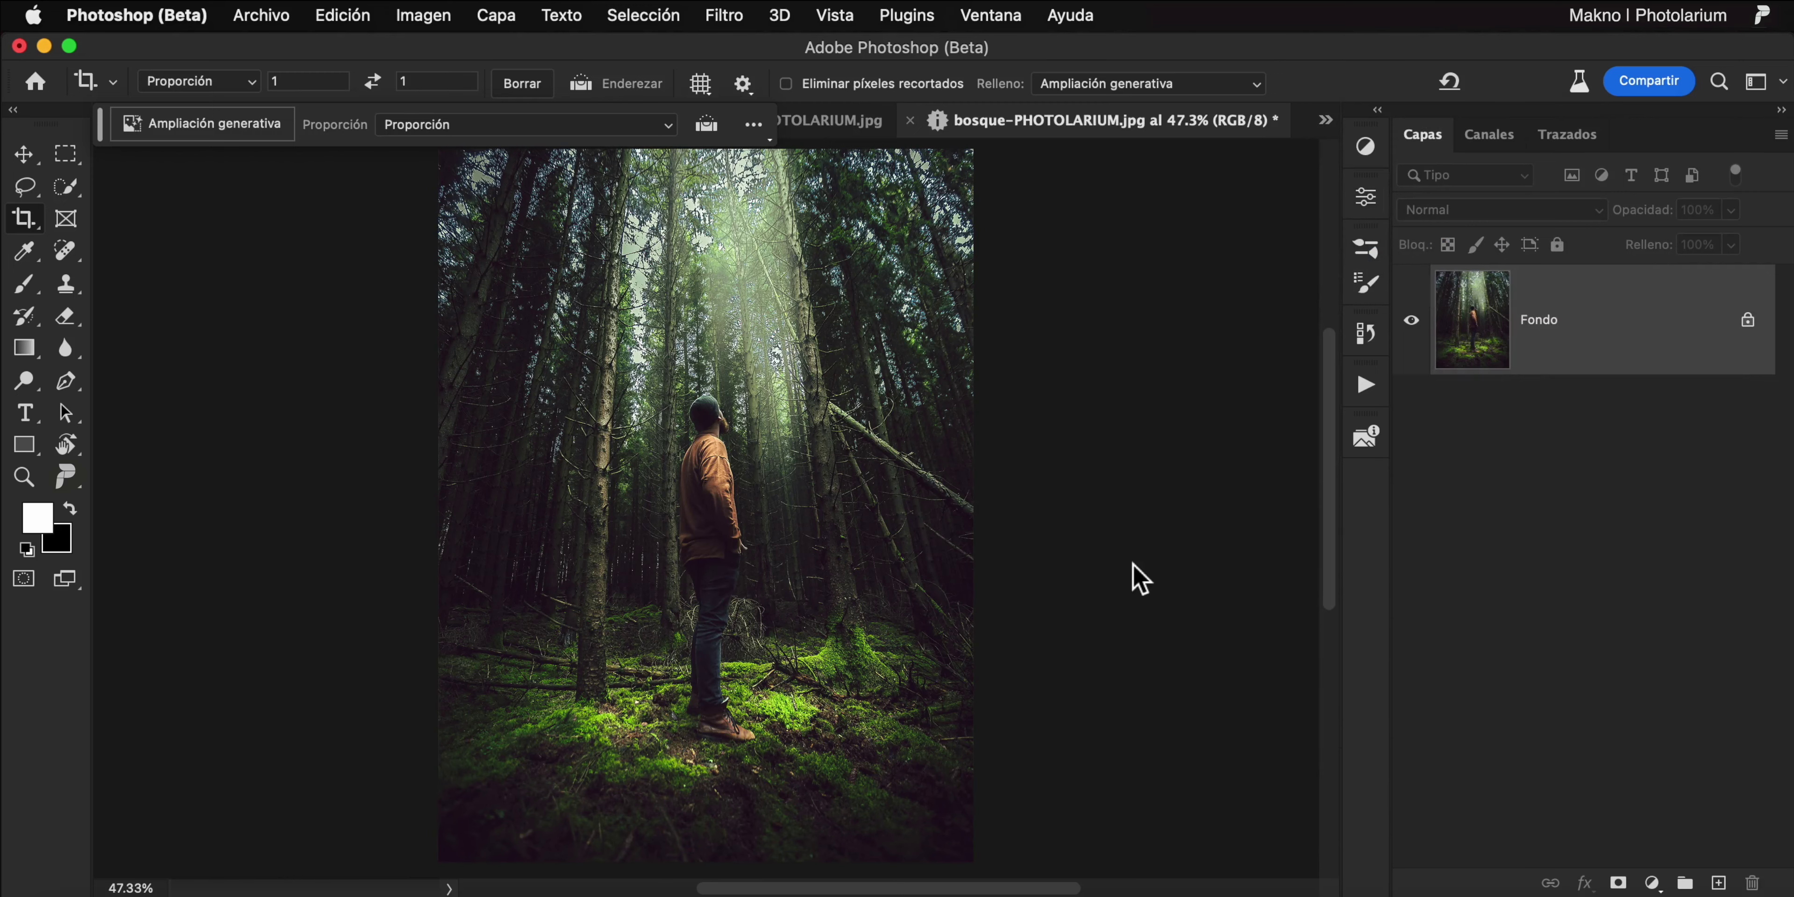
Step: Expand the forest photo to a 16:9 ratio with Generative Expand on both sides
click(253, 81)
click(240, 176)
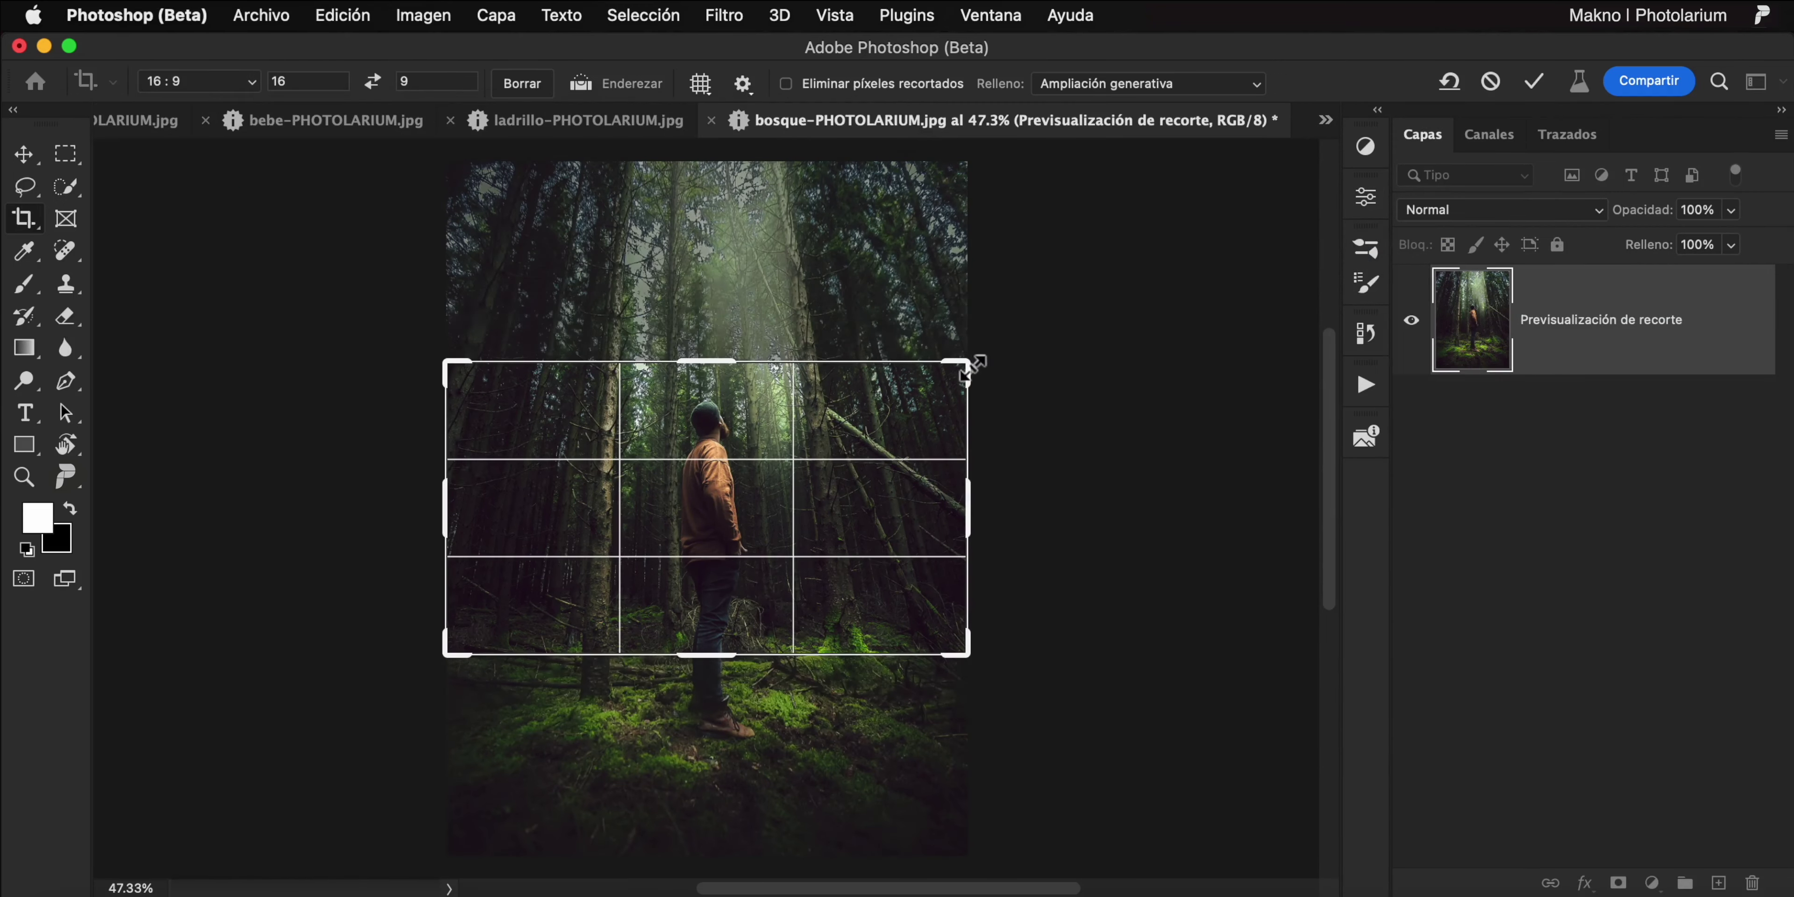
drag(968, 362, 1137, 267)
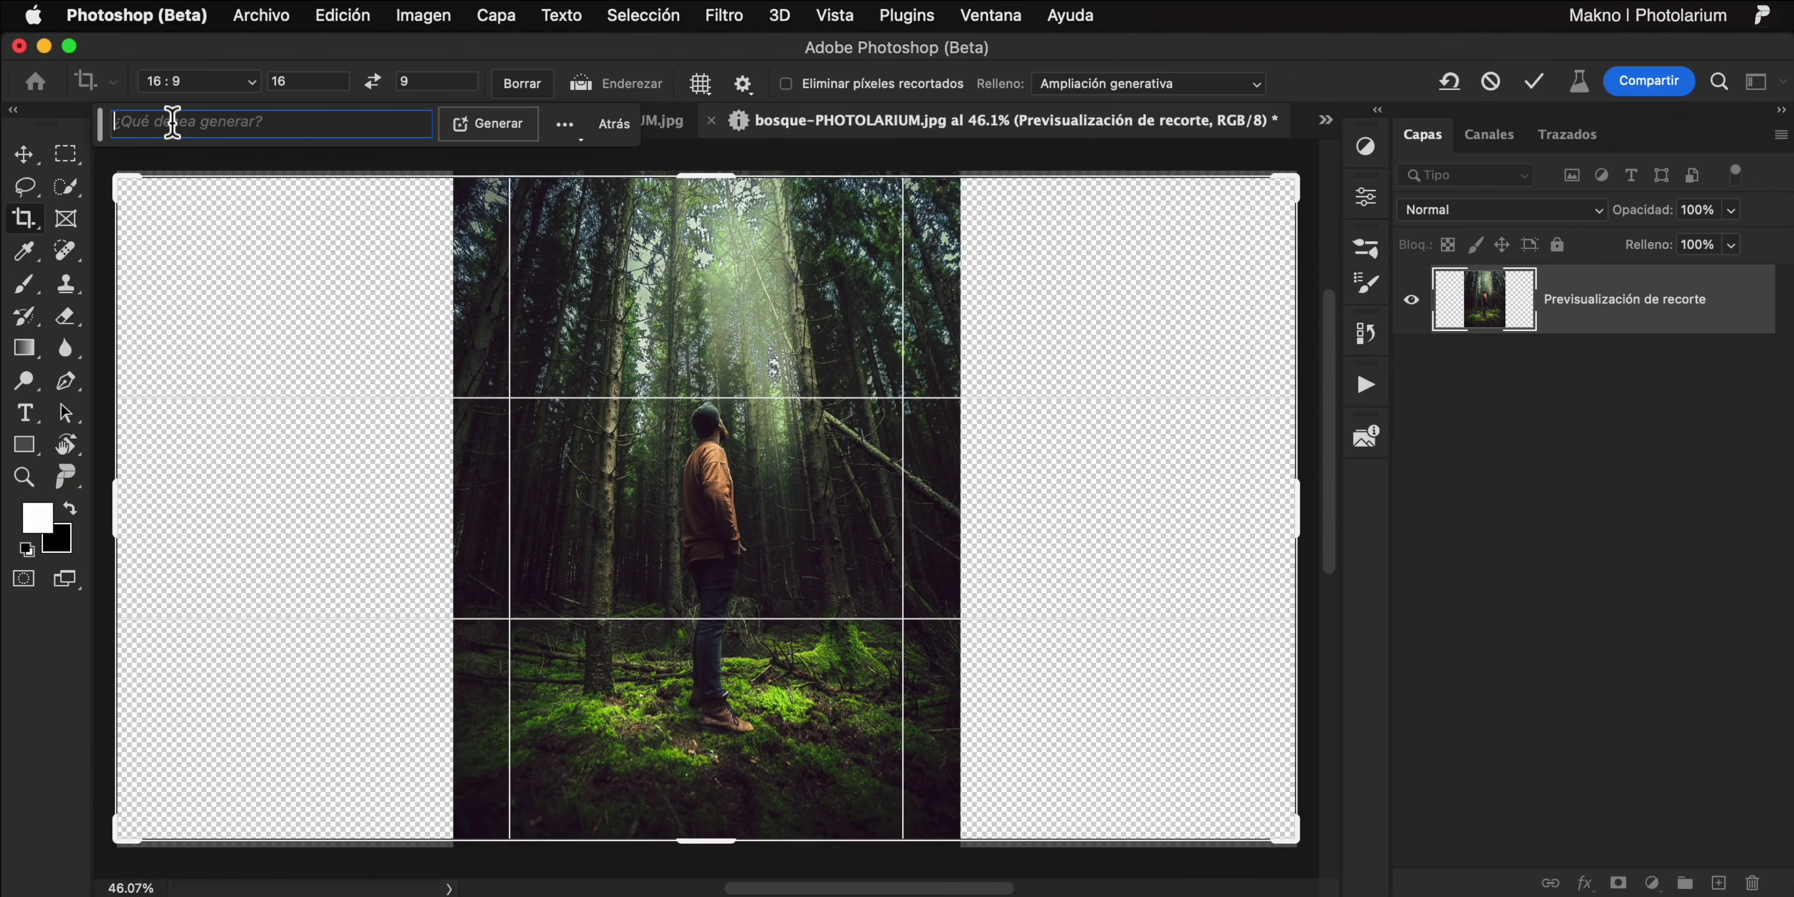
key(Return)
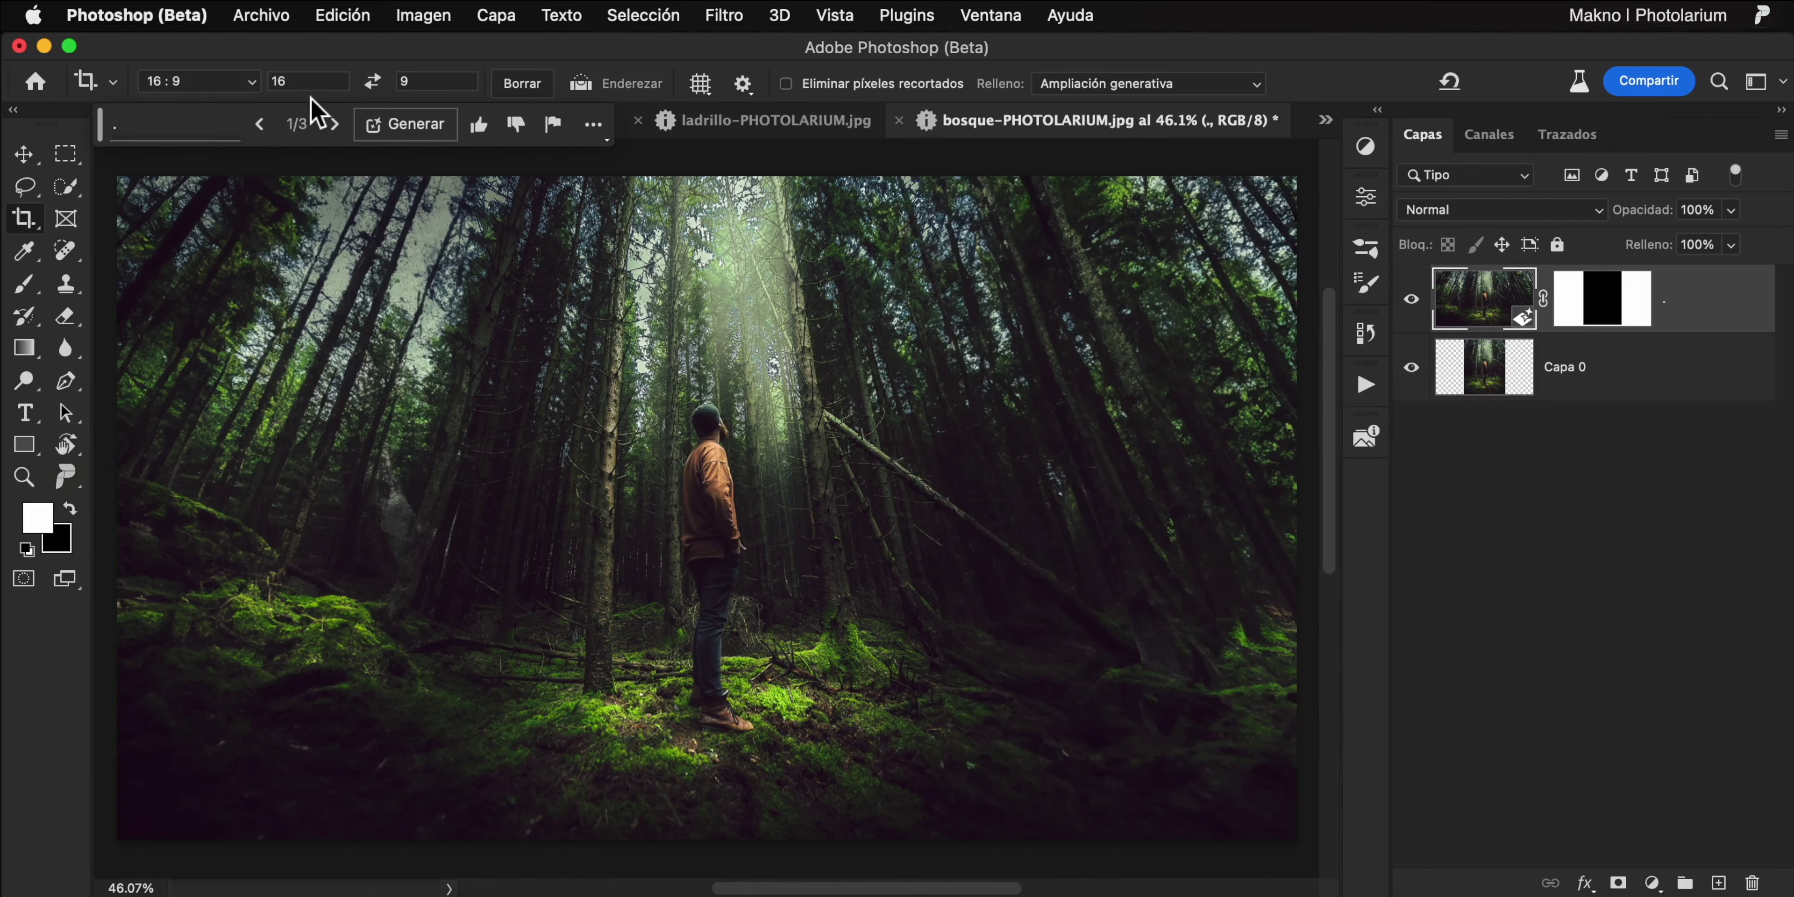
Step: Keep the greener third forest variation, then bring up Zoom_Out-PHOTOLARIUM.jpg
click(333, 124)
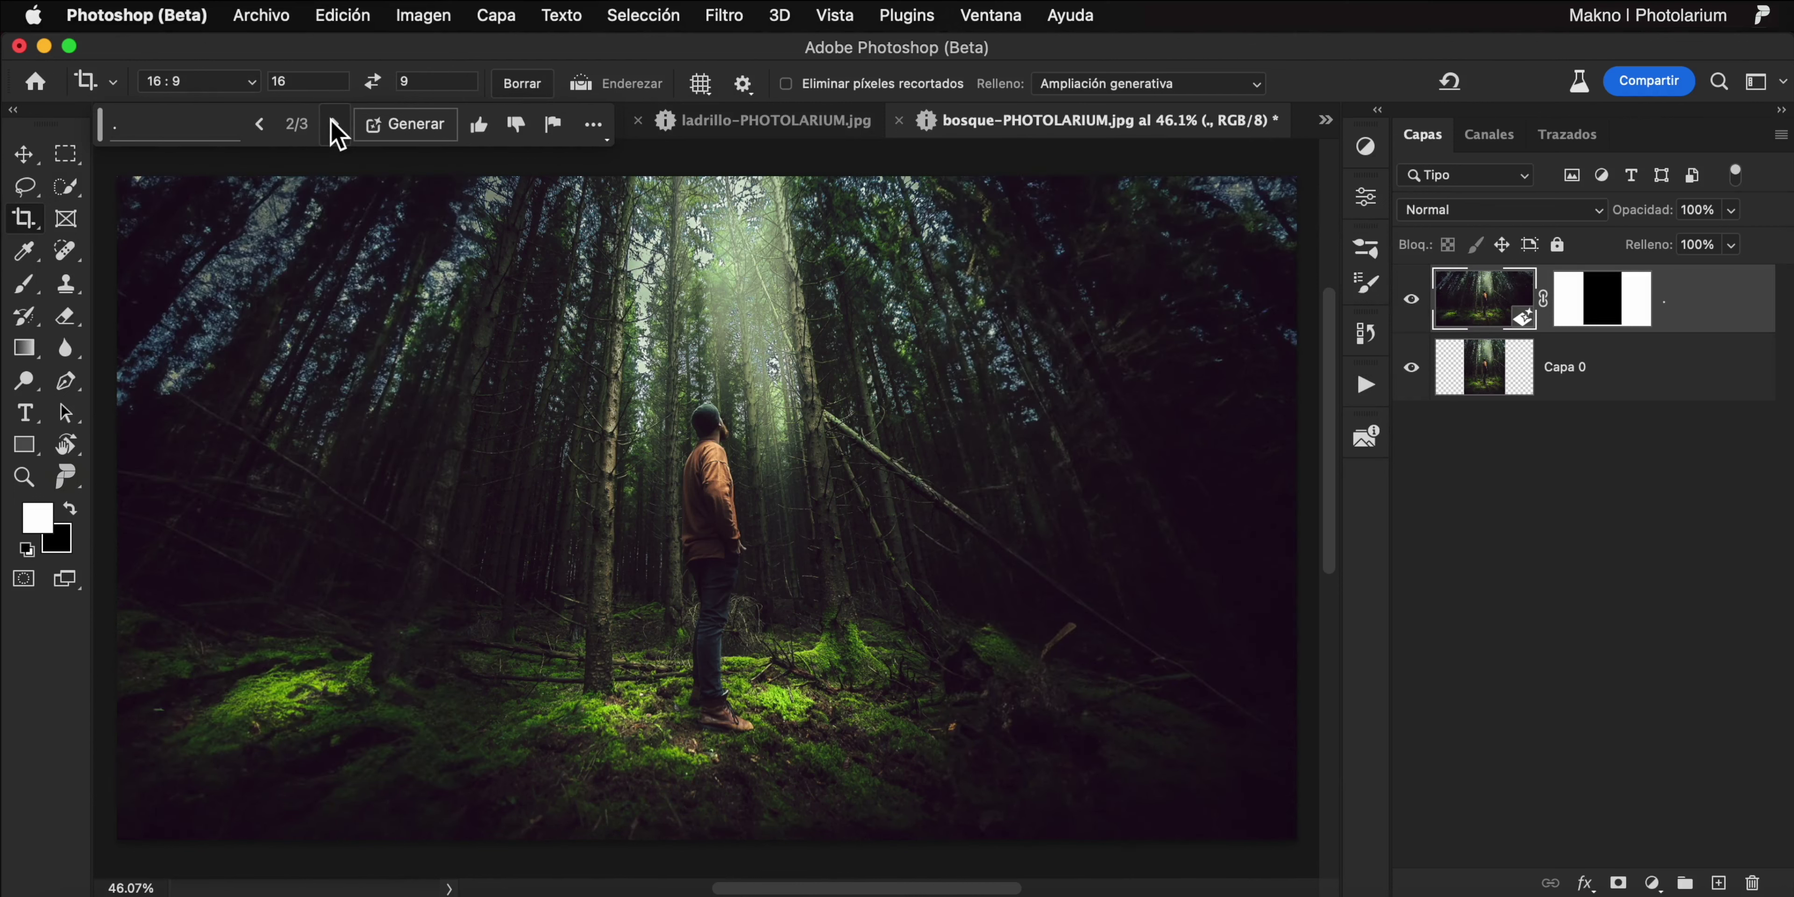
click(333, 124)
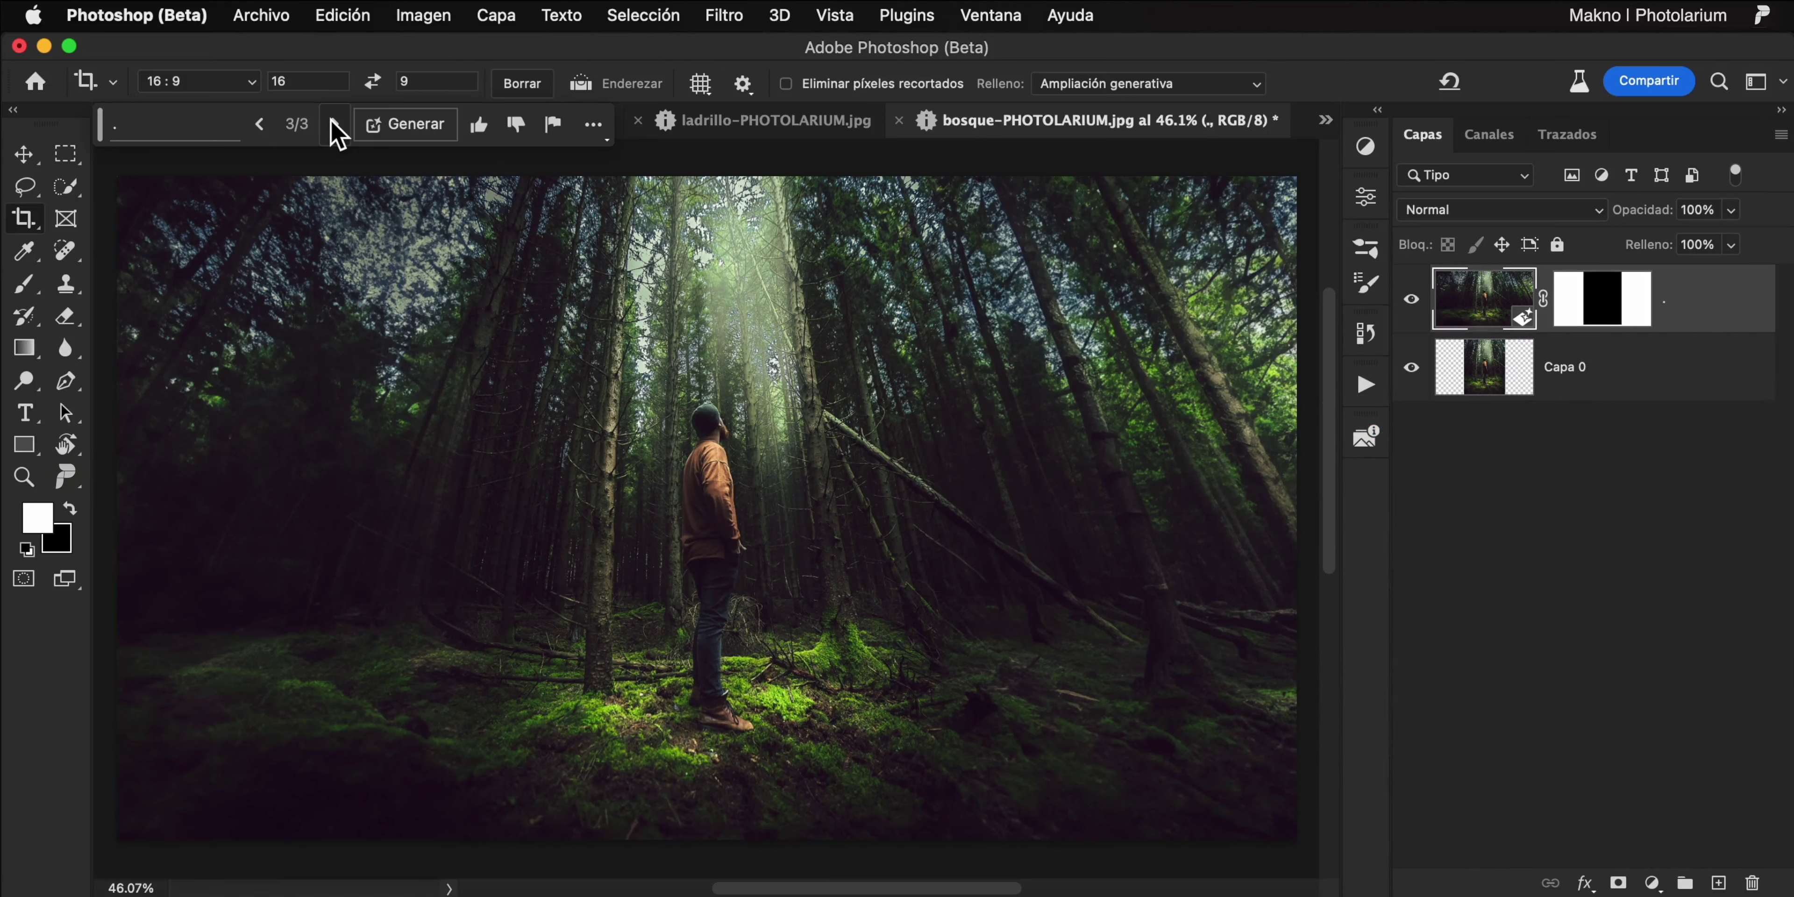
click(1324, 121)
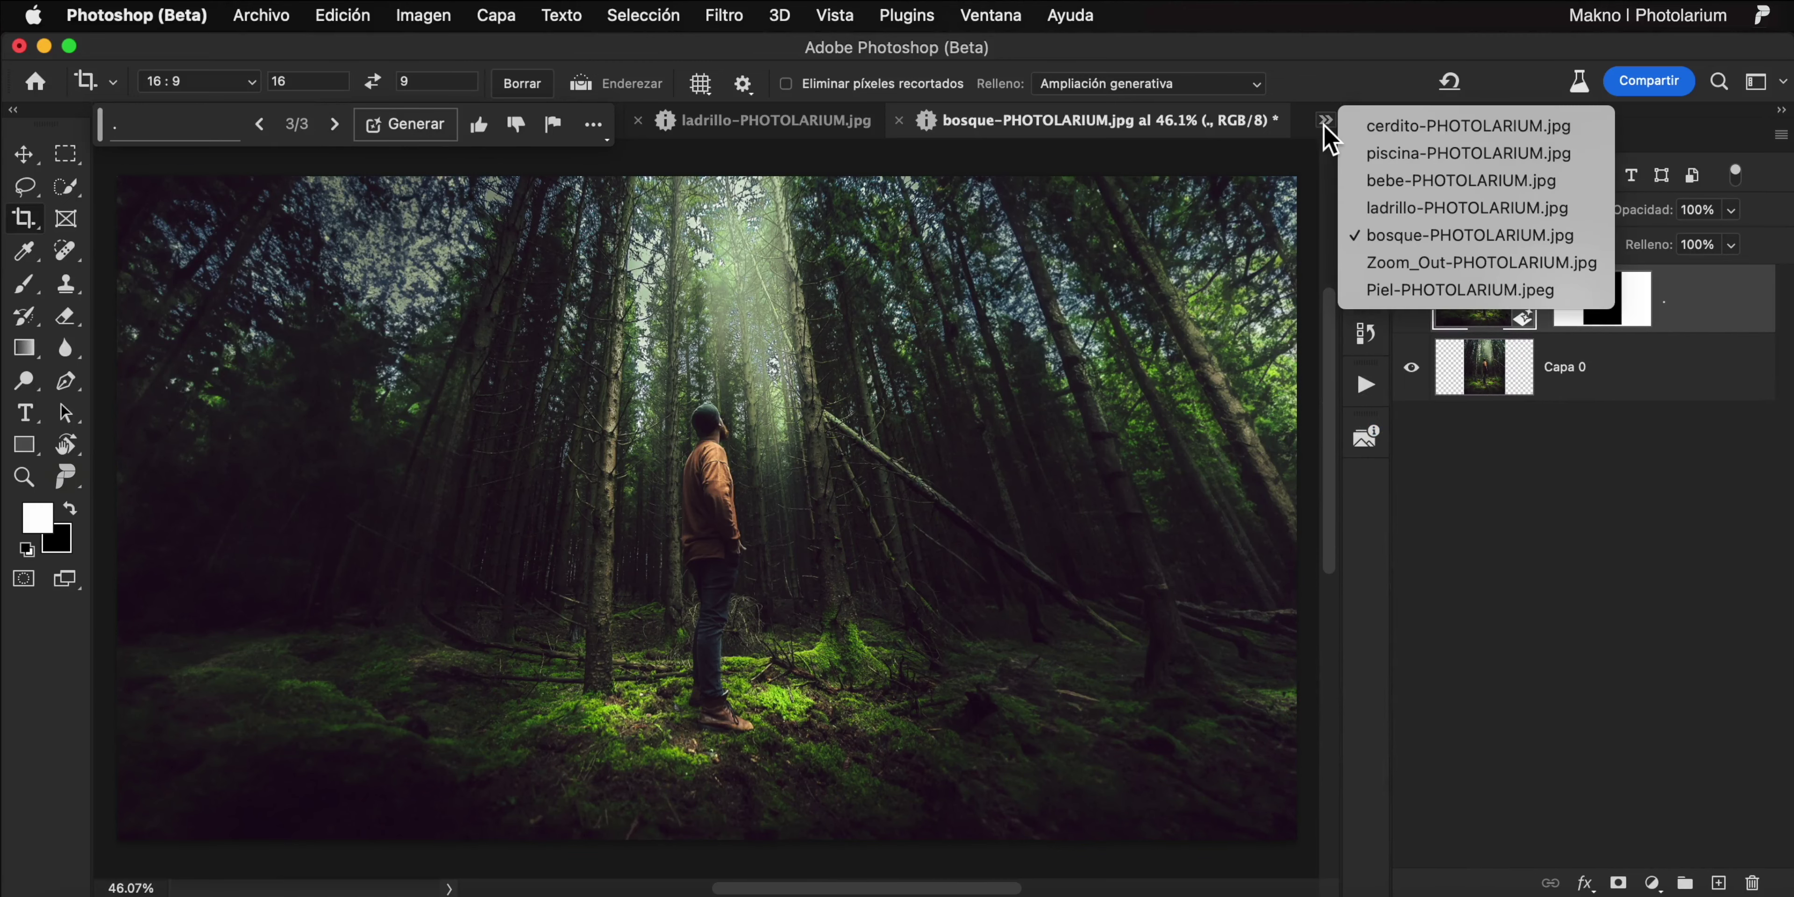
click(1382, 263)
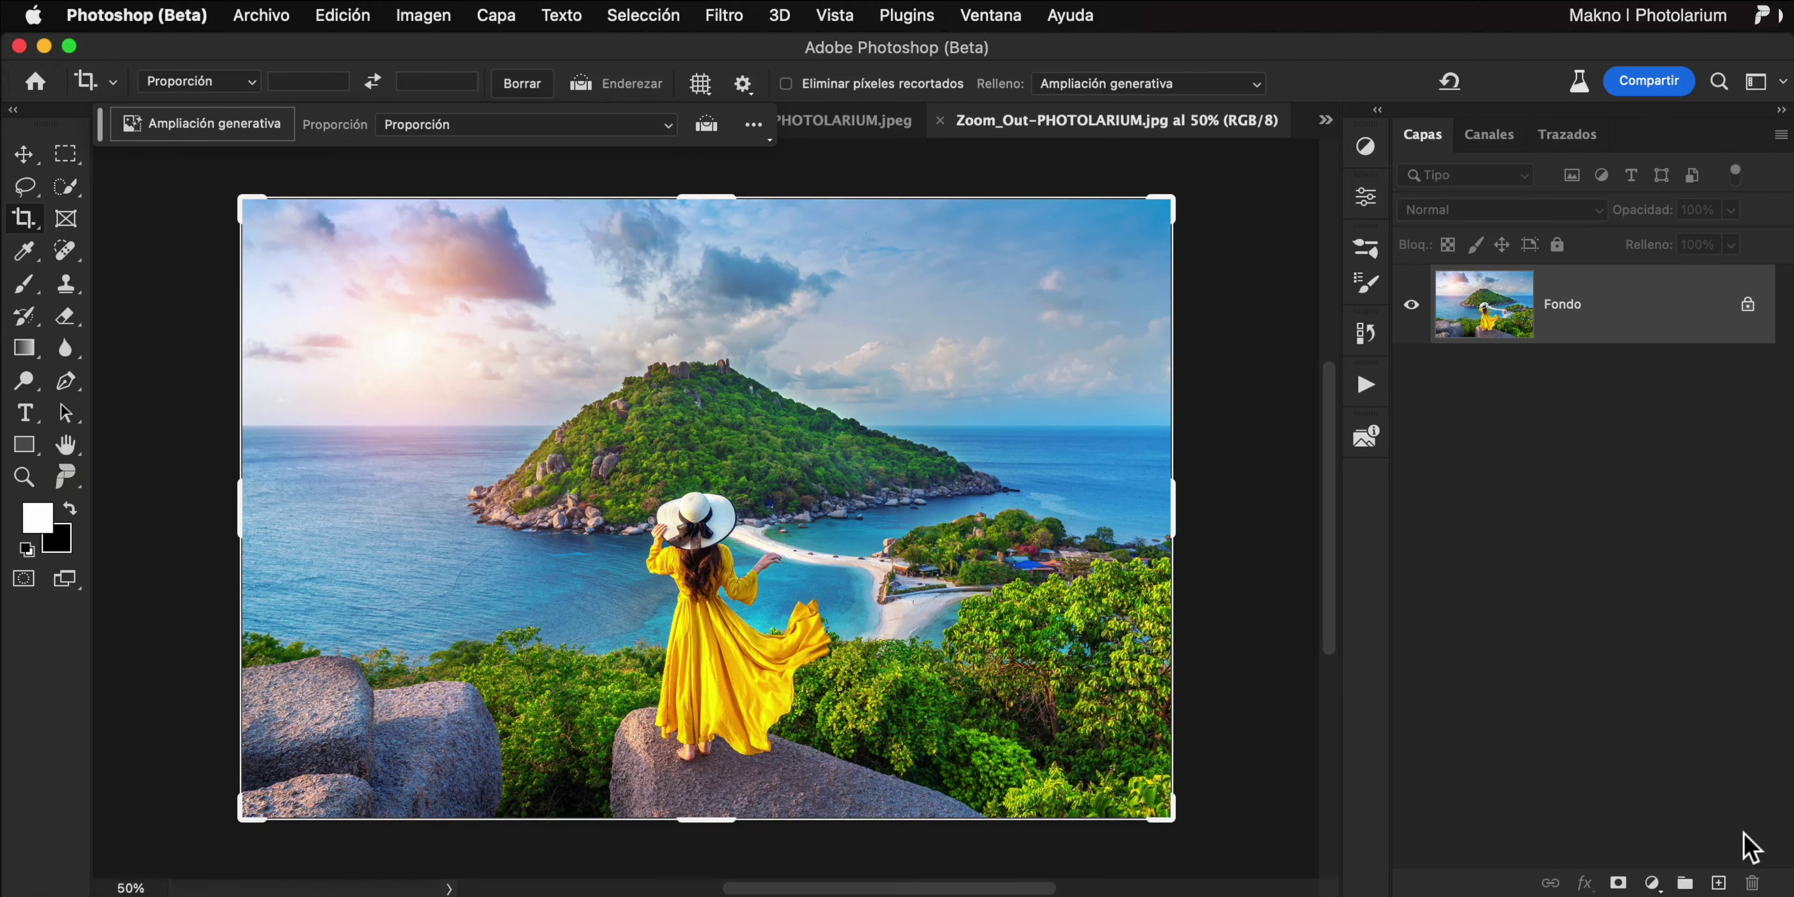
Step: Enlarge the seaside photo's crop evenly on all sides at Proporción original with Ampliación generativa
scroll(969, 513, down, 5)
scroll(768, 548, down, 5)
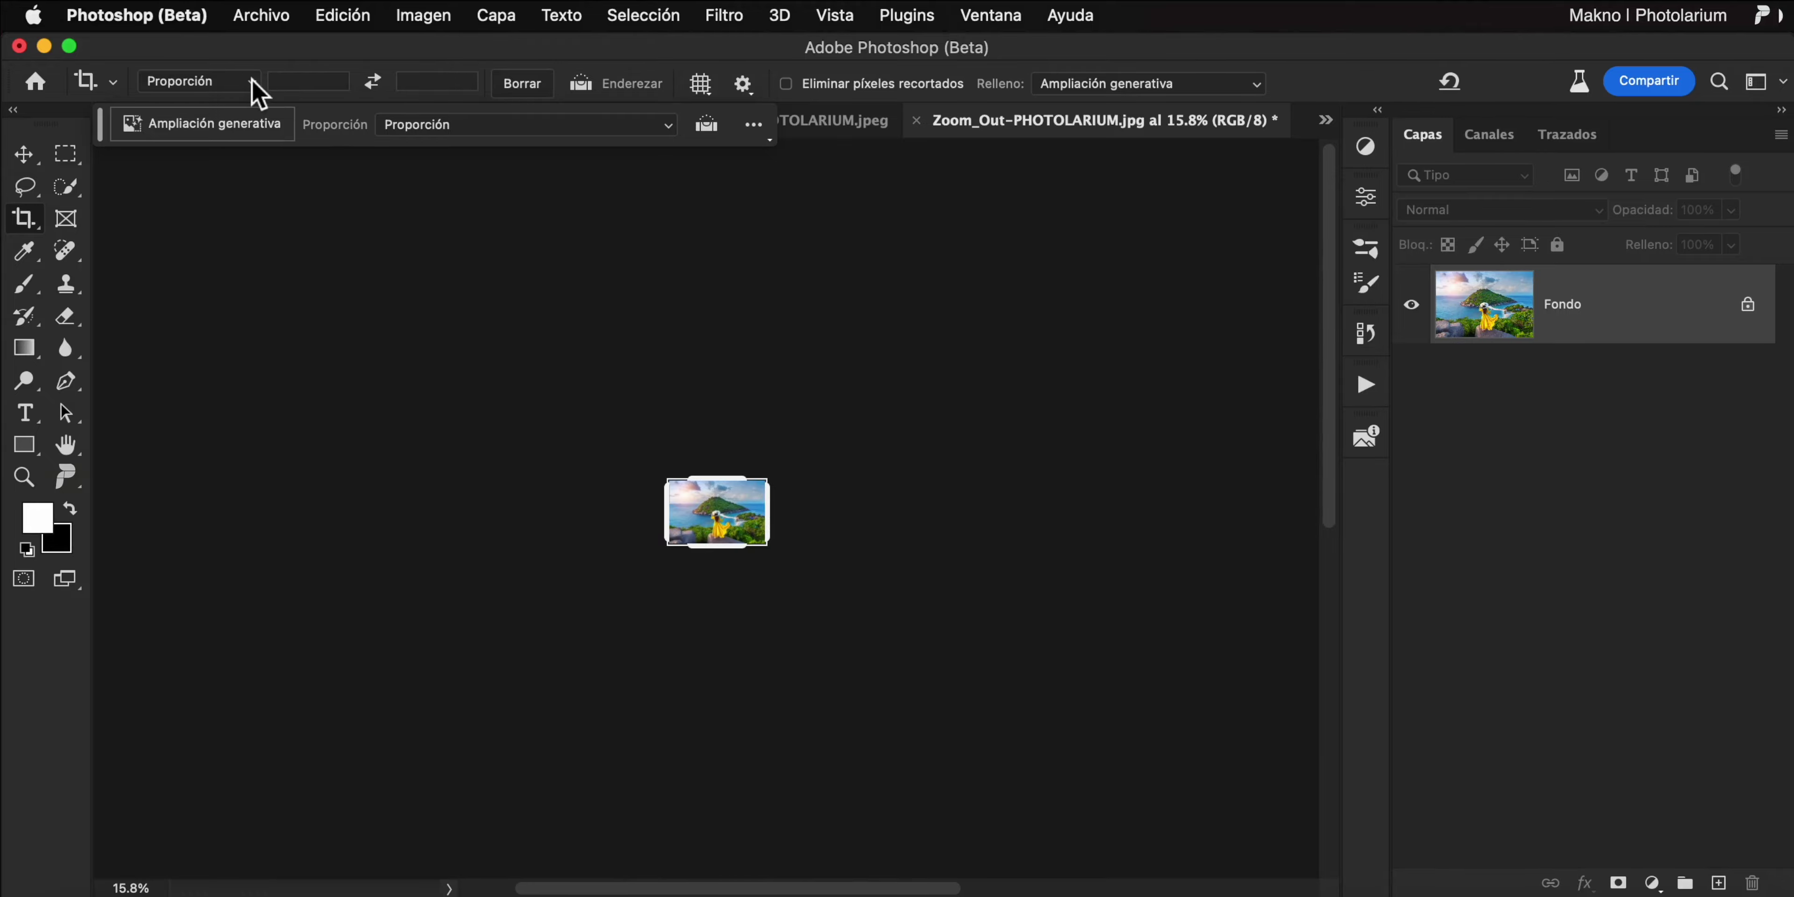
click(256, 86)
click(431, 185)
drag(769, 479, 1289, 236)
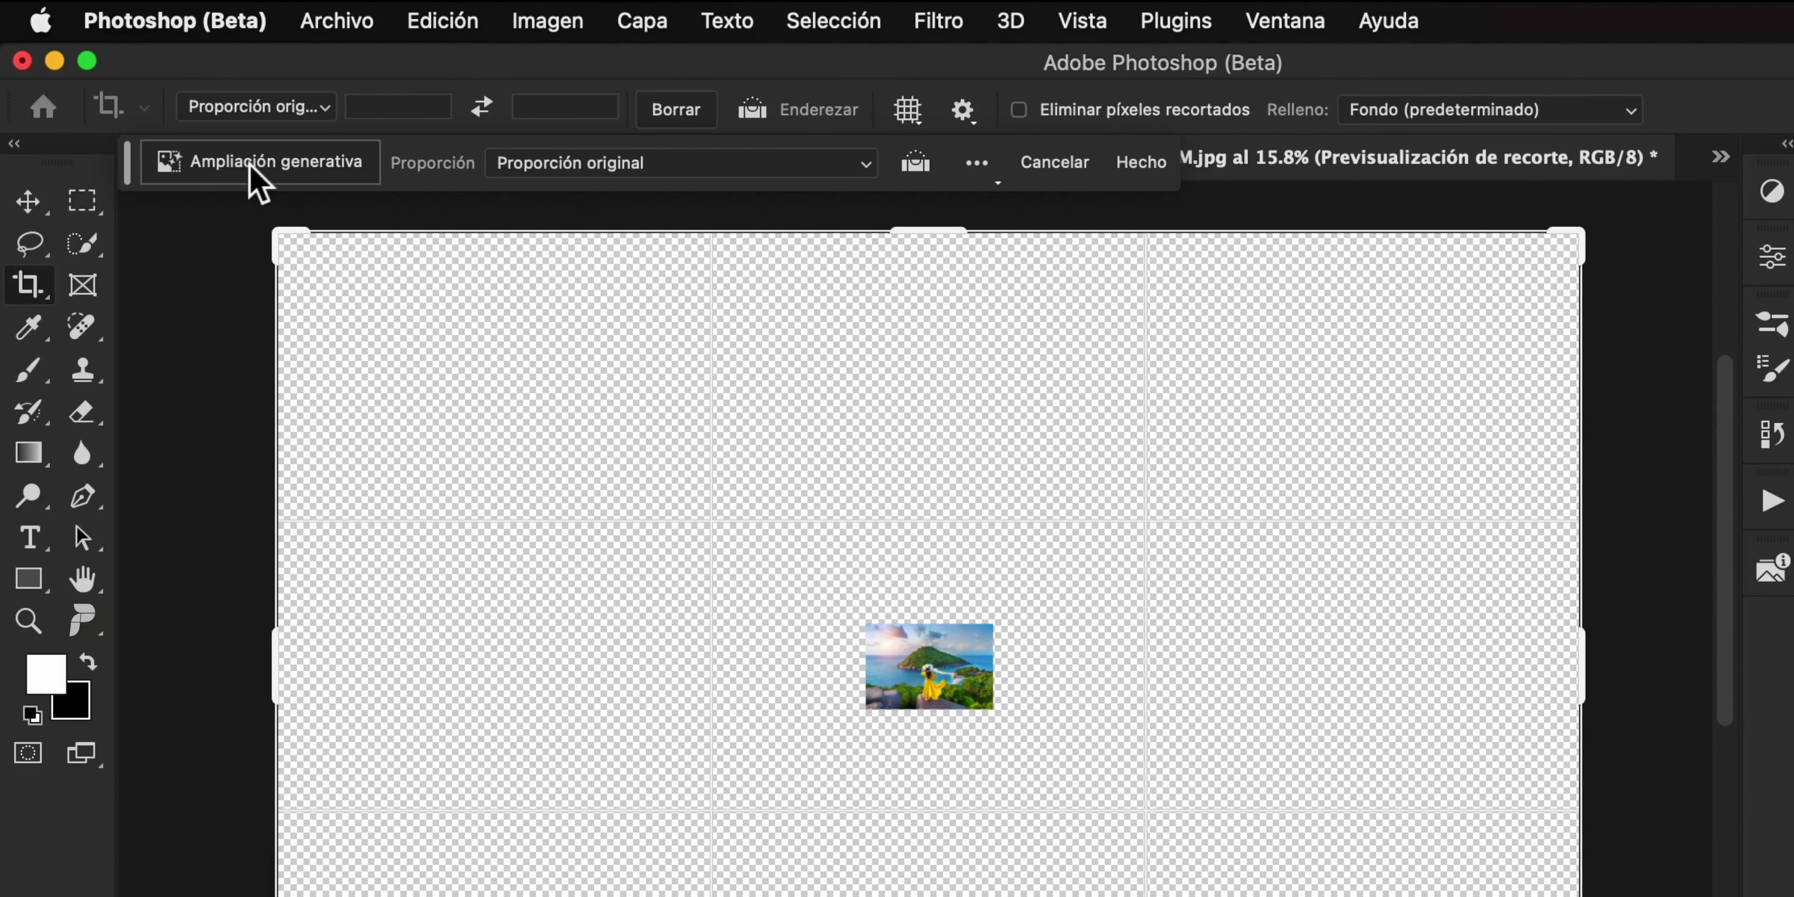
click(1630, 112)
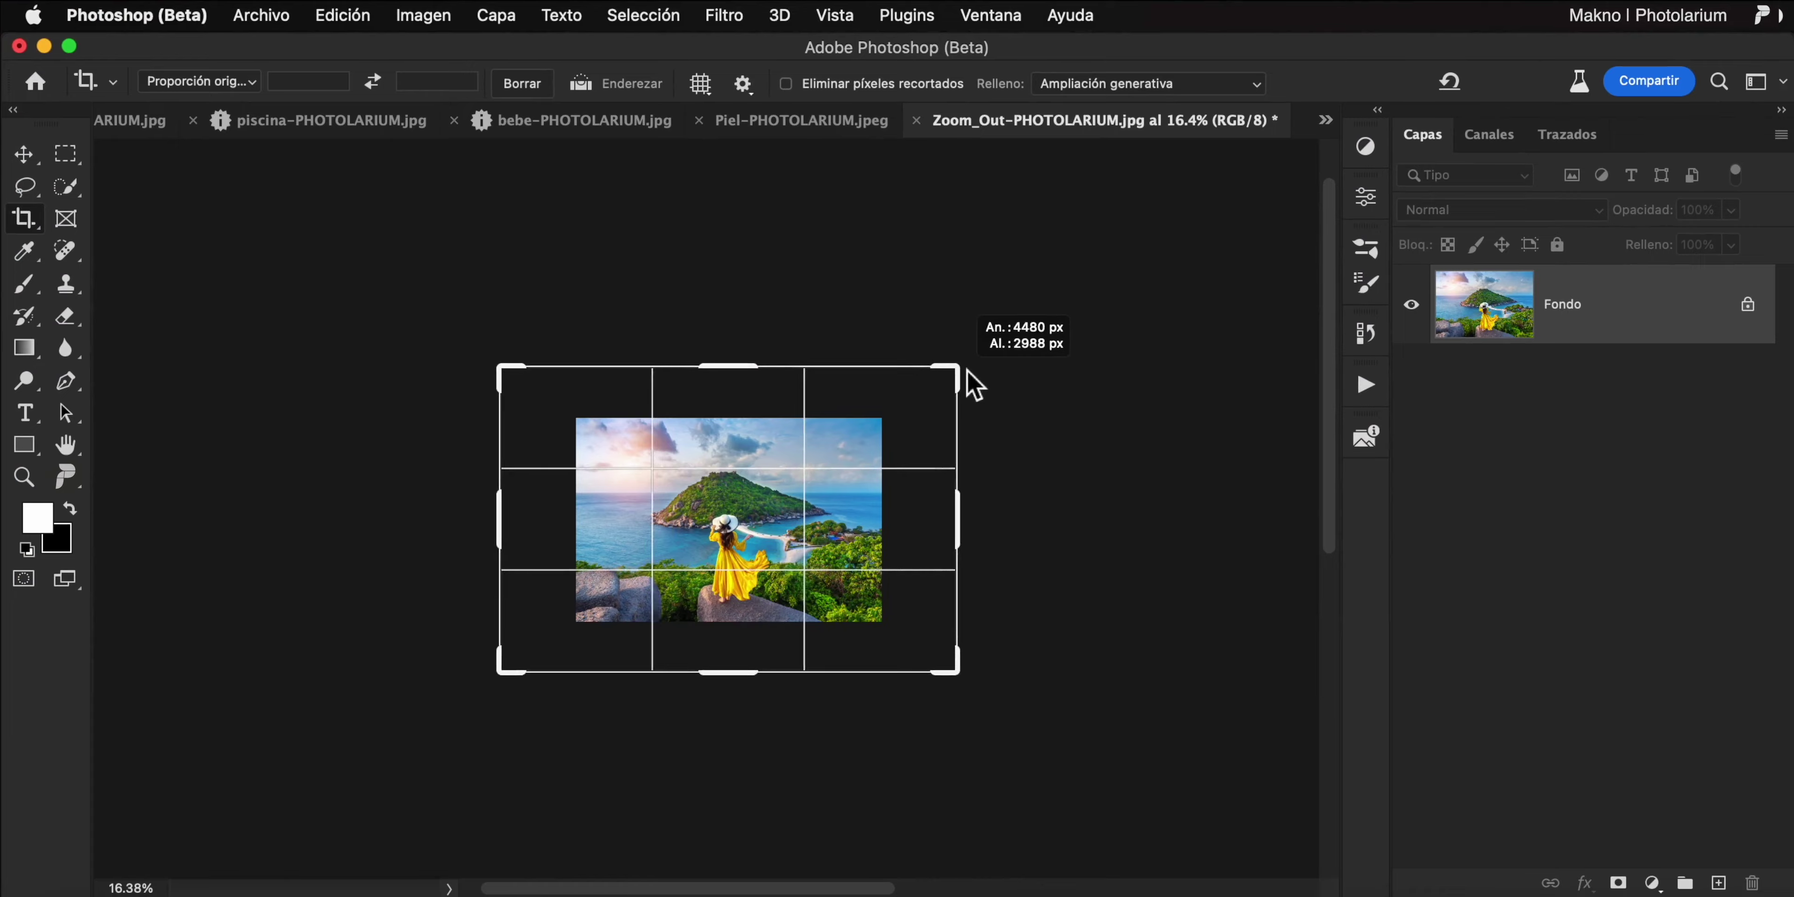
drag(973, 383, 1038, 341)
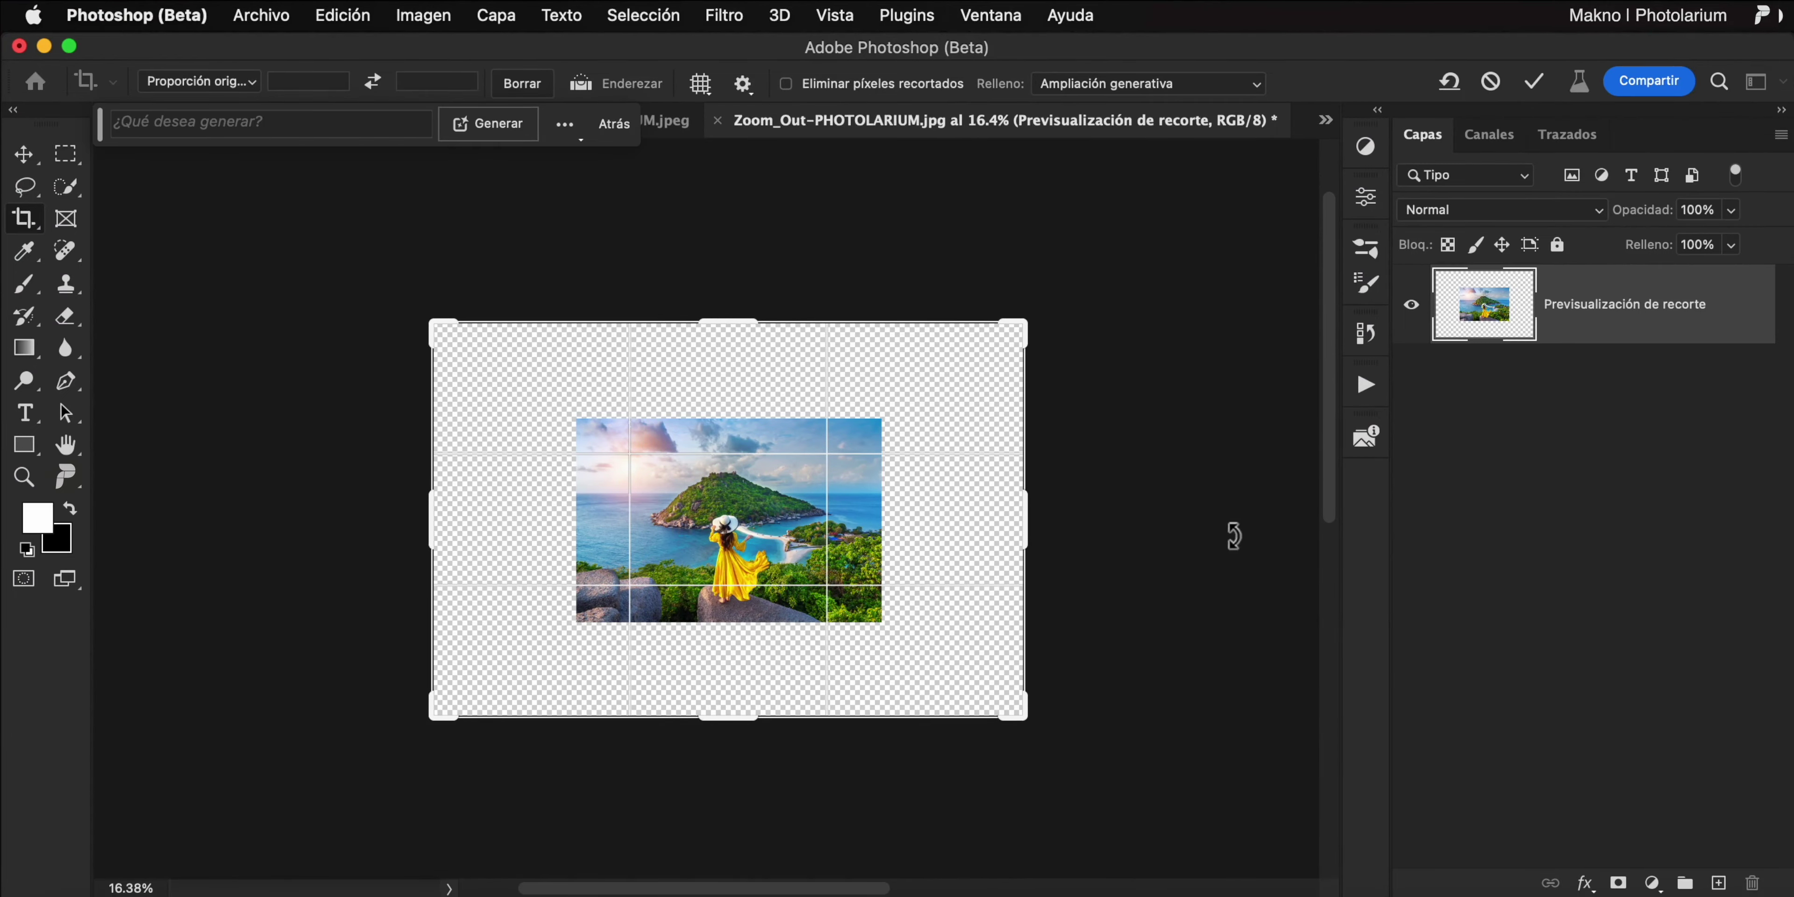